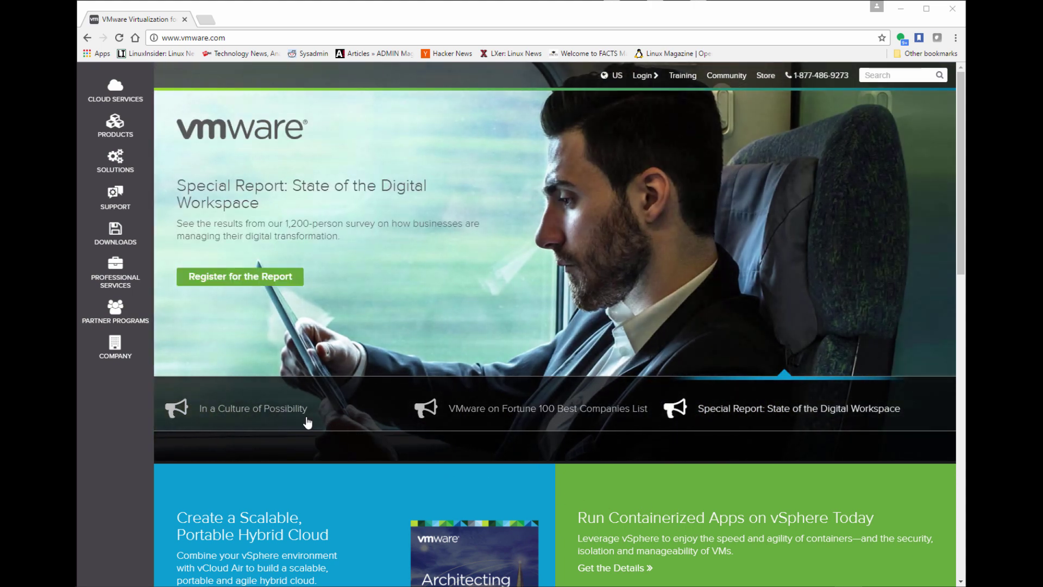
- Open the vmware.com Downloads menu and point out the Free Product Downloads section
{"action": "left_click", "coordinate": [117, 239]}
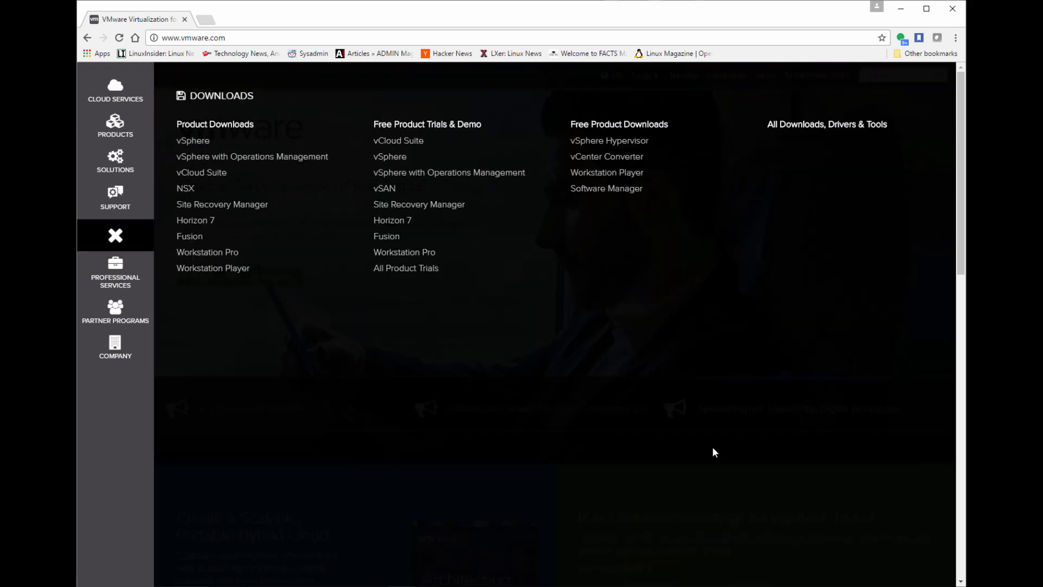
{"action": "left_click_drag", "start_coordinate": [570, 124], "coordinate": [672, 124]}
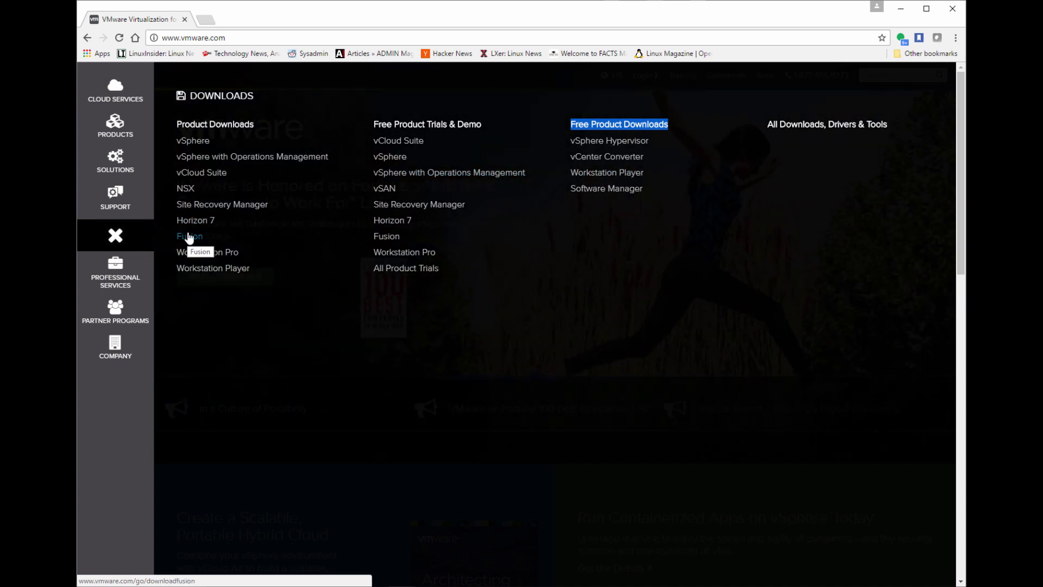
- Download Workstation 12.5 Player for Windows 64-bit from its free download page
{"action": "left_click", "coordinate": [620, 178]}
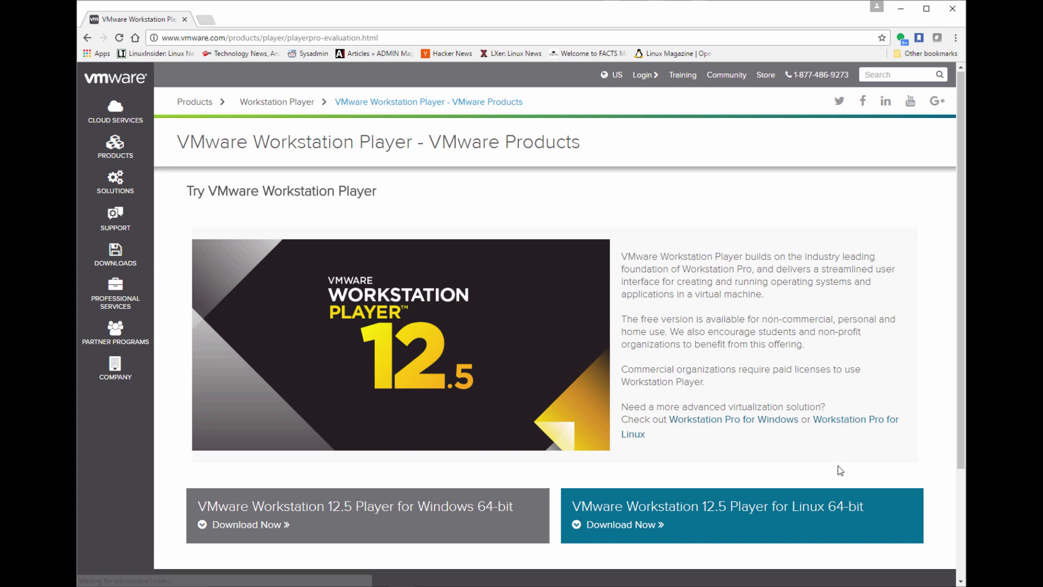
{"action": "scroll", "coordinate": [841, 470], "scroll_direction": "down", "scroll_amount": 2}
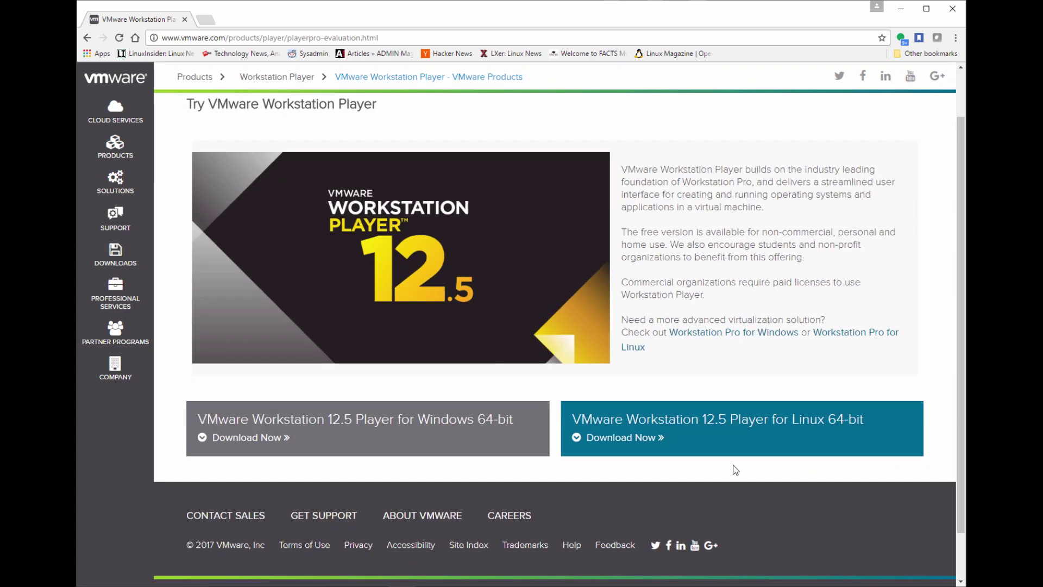
{"action": "left_click", "coordinate": [251, 438]}
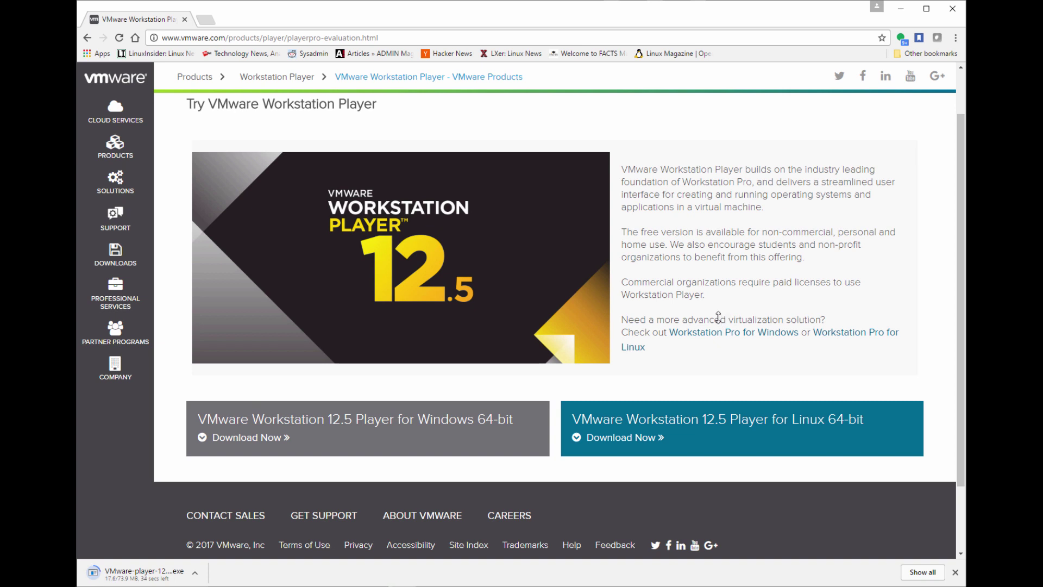
- Highlight the free-use and commercial licensing paragraphs on the download page
{"action": "left_click_drag", "start_coordinate": [622, 232], "coordinate": [910, 255]}
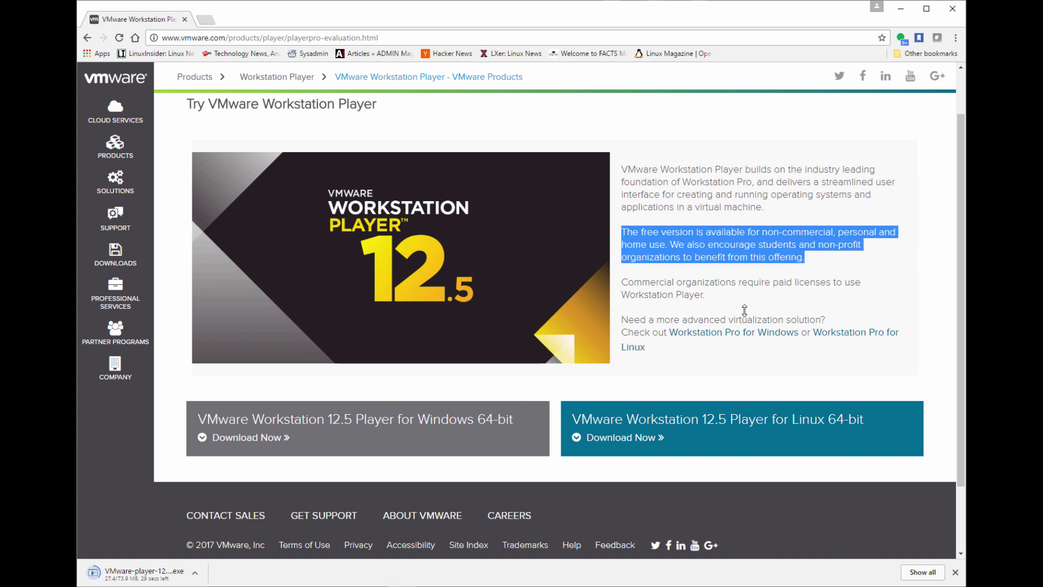
{"action": "left_click_drag", "start_coordinate": [746, 304], "coordinate": [626, 278]}
{"action": "left_click", "coordinate": [630, 302]}
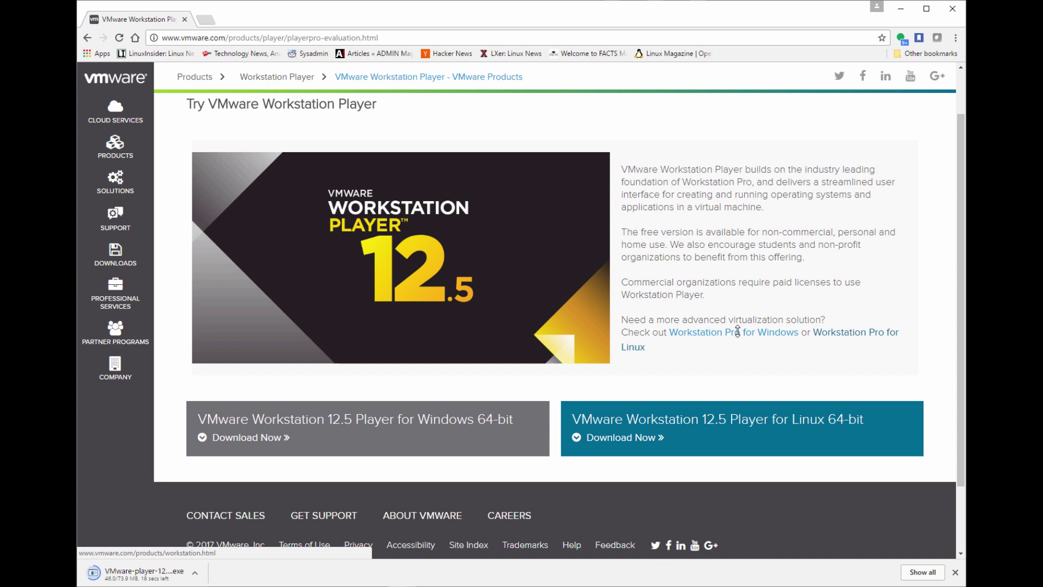
- Check the Workstation Pro product page, then run the downloaded Player installer
{"action": "left_click", "coordinate": [737, 332]}
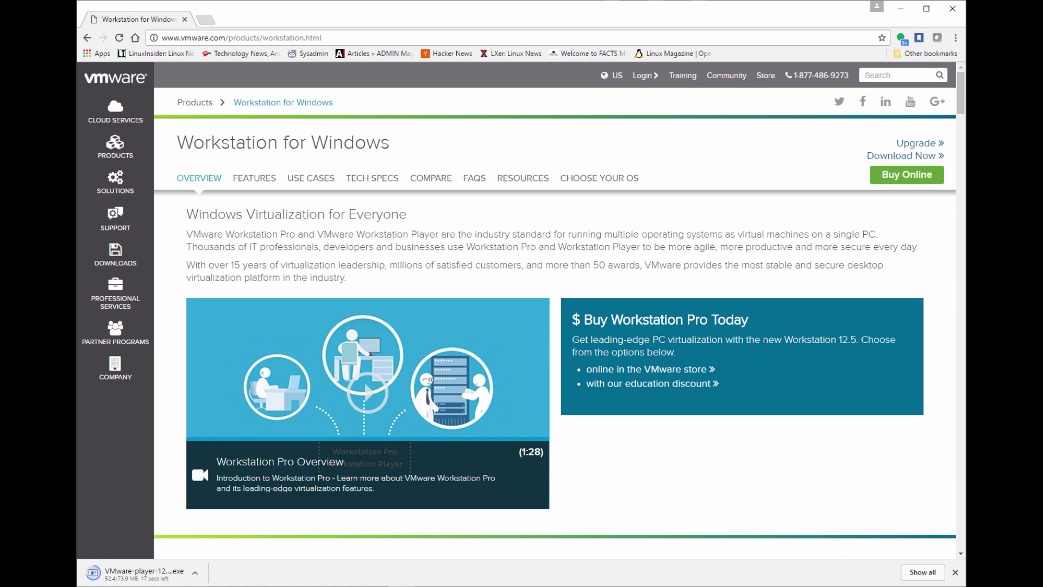
{"action": "left_click", "coordinate": [870, 586]}
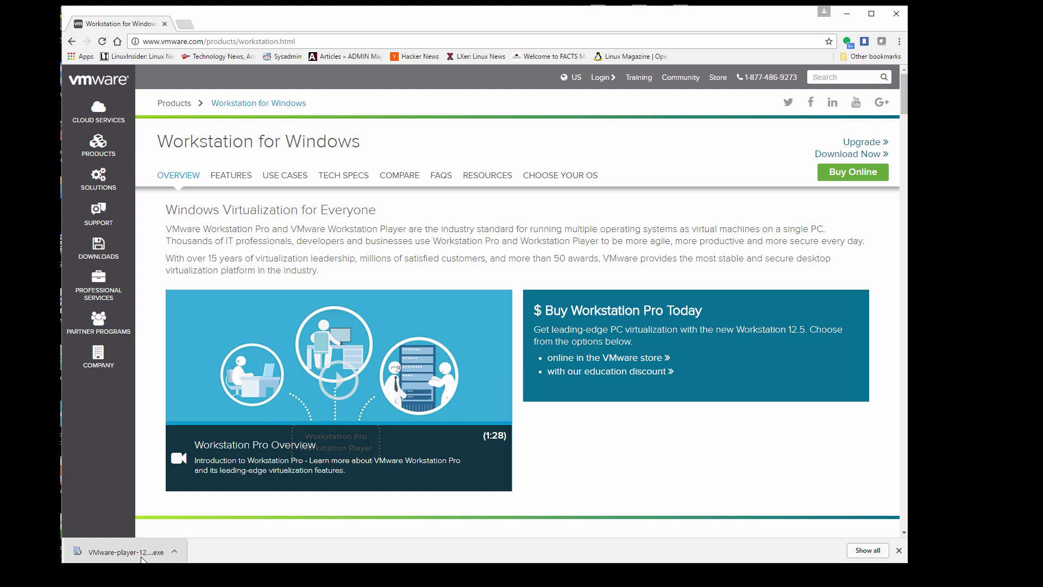
{"action": "left_click", "coordinate": [157, 574]}
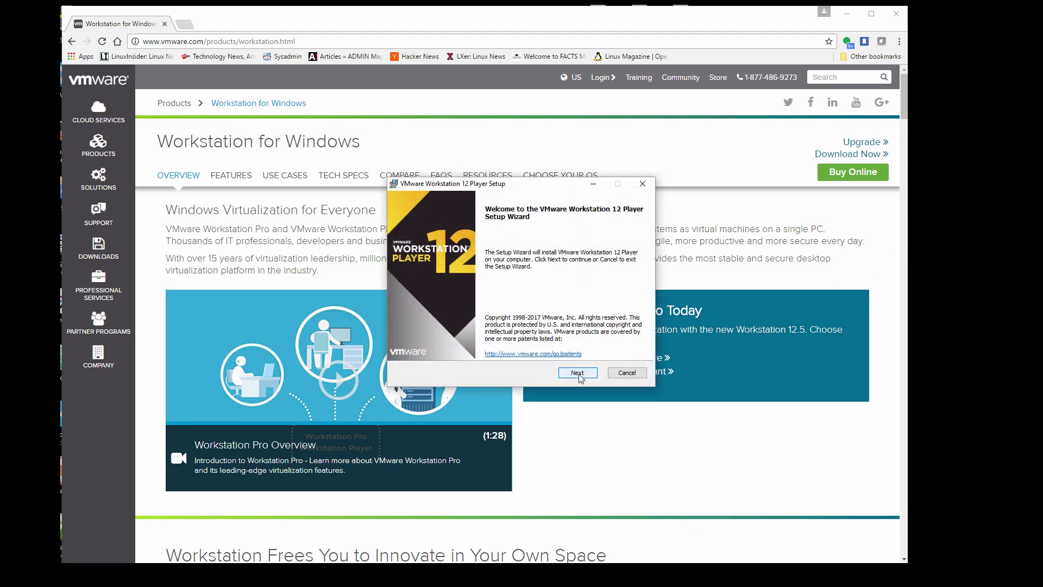
- Accept the license, keep default location, experience settings and both shortcuts, and install
{"action": "left_click", "coordinate": [577, 372]}
{"action": "left_click", "coordinate": [505, 347]}
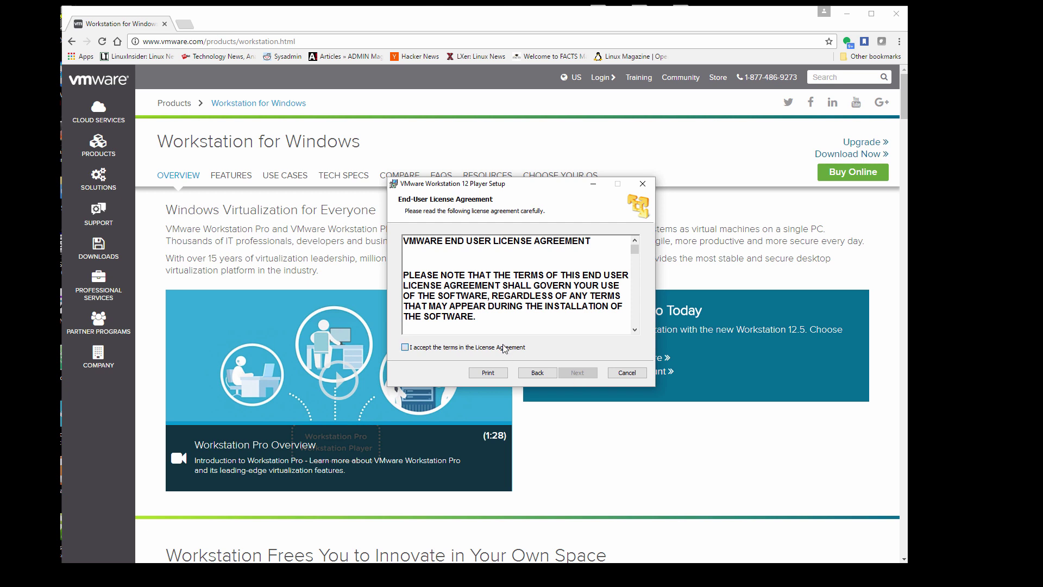
{"action": "left_click", "coordinate": [590, 378]}
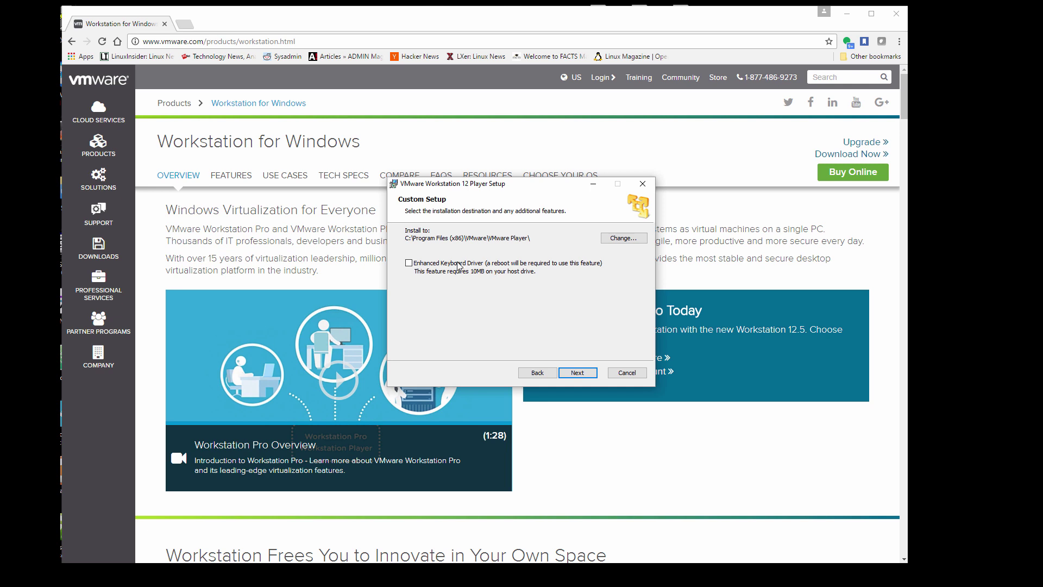
{"action": "left_click", "coordinate": [576, 373]}
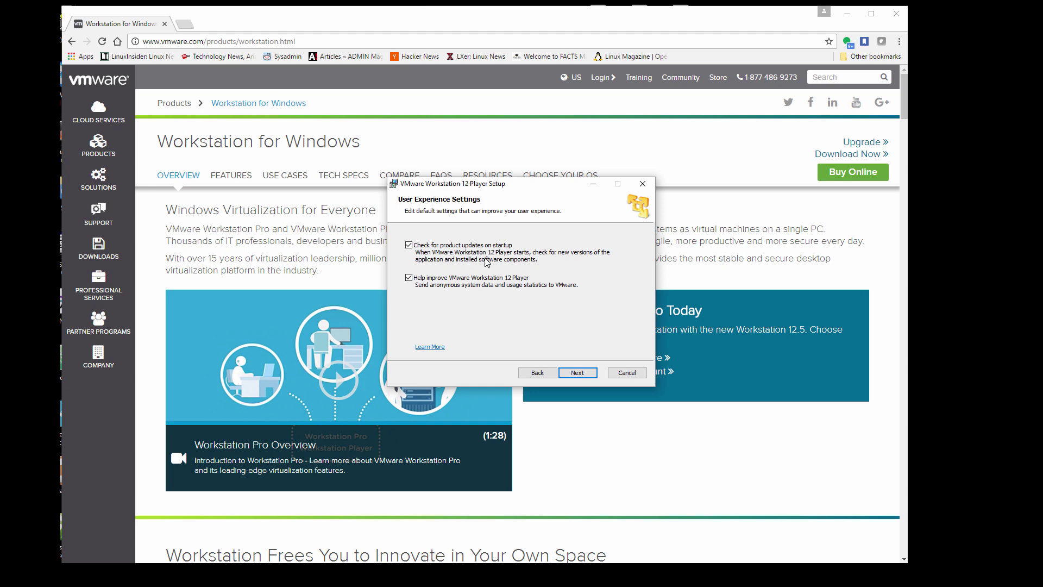
{"action": "left_click", "coordinate": [578, 372]}
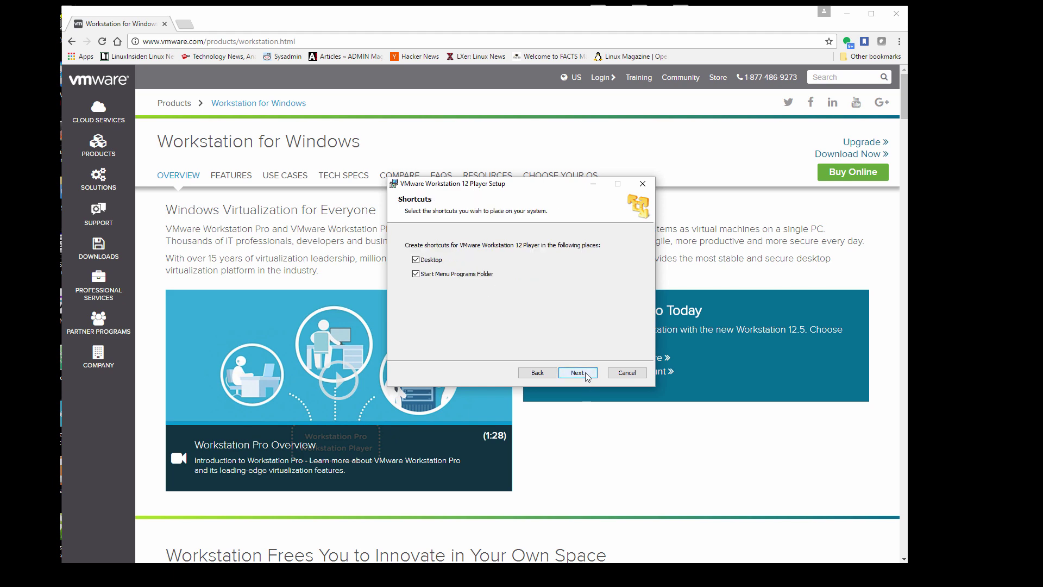
{"action": "left_click", "coordinate": [585, 374]}
{"action": "left_click", "coordinate": [583, 371]}
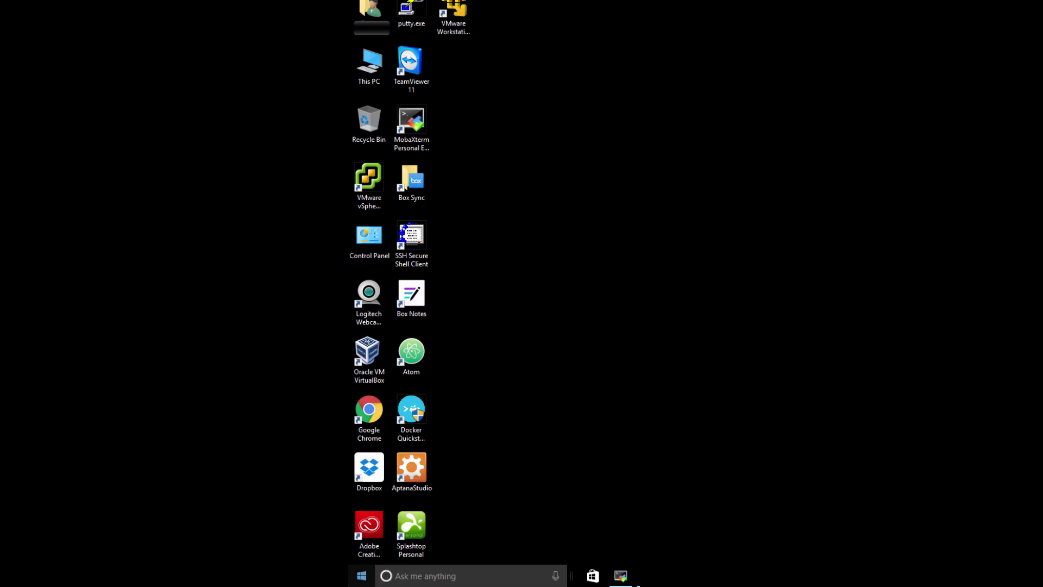
- Open the Windows Start menu after the installation finishes
{"action": "key", "text": "super"}
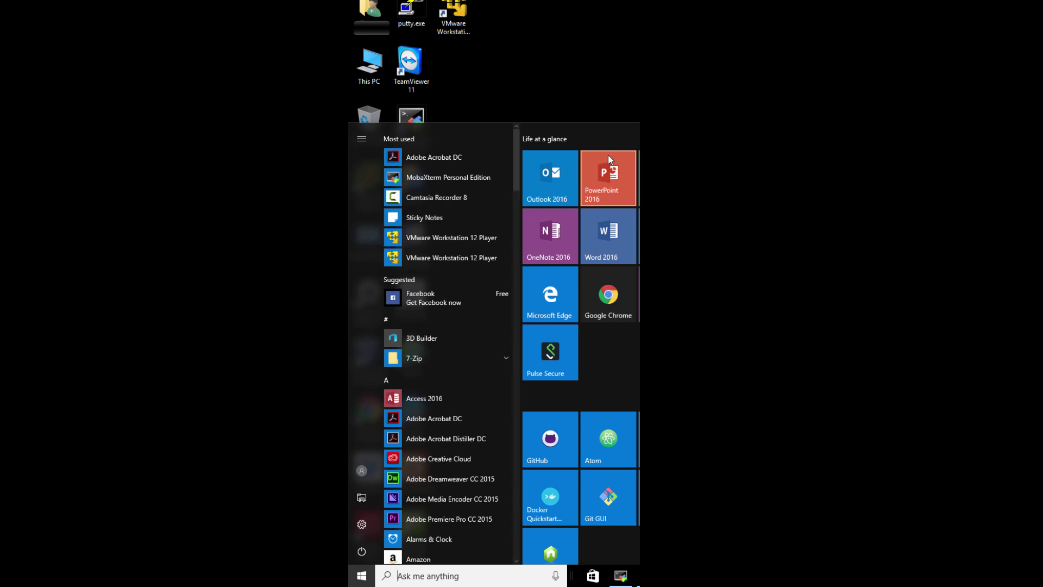
- Launch Workstation 12 Player from its desktop shortcut and look through the Player File menu
{"action": "left_click", "coordinate": [504, 50]}
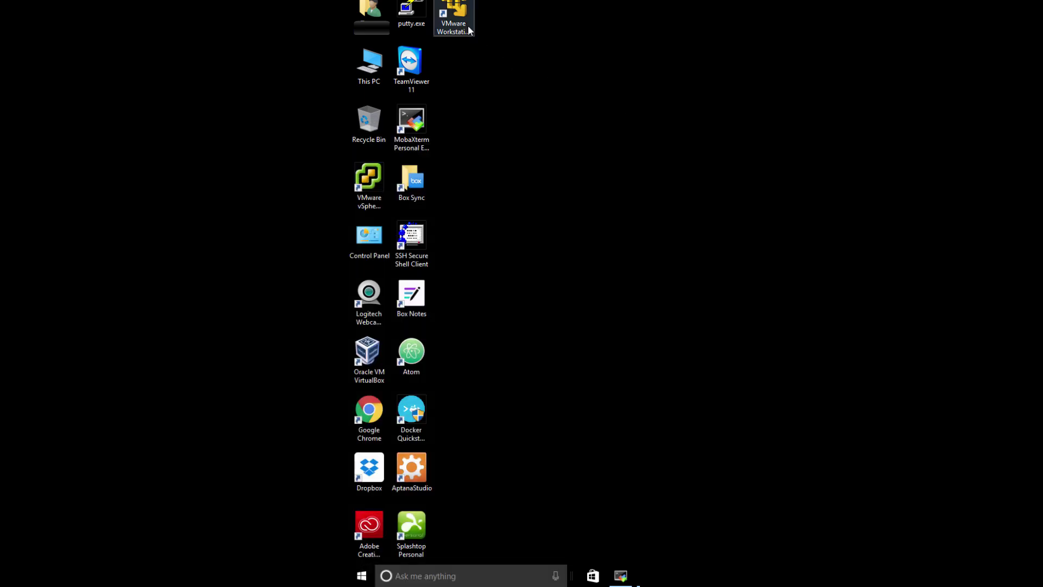
{"action": "double_click", "coordinate": [466, 26]}
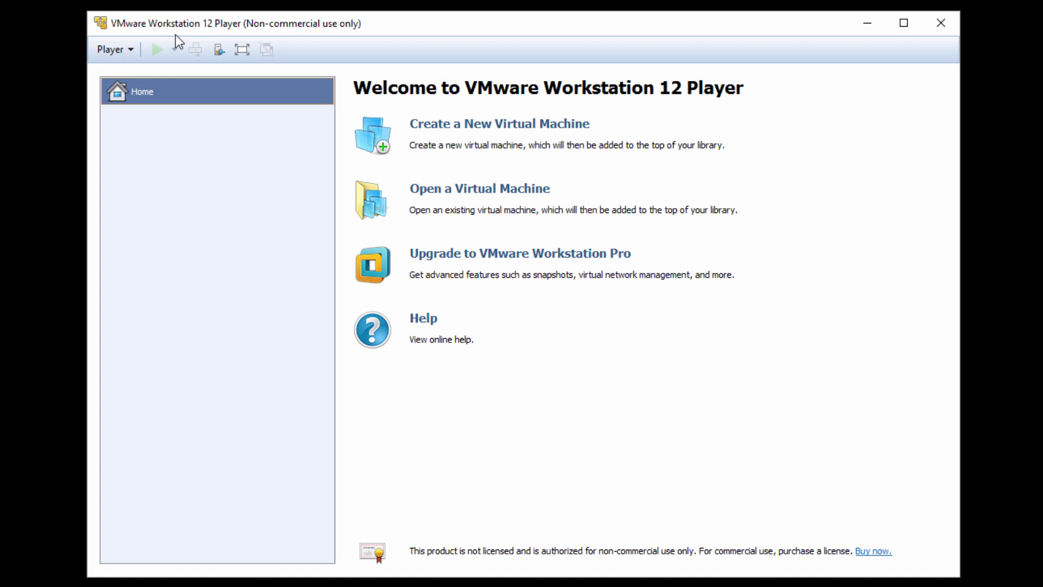
{"action": "left_click", "coordinate": [126, 50]}
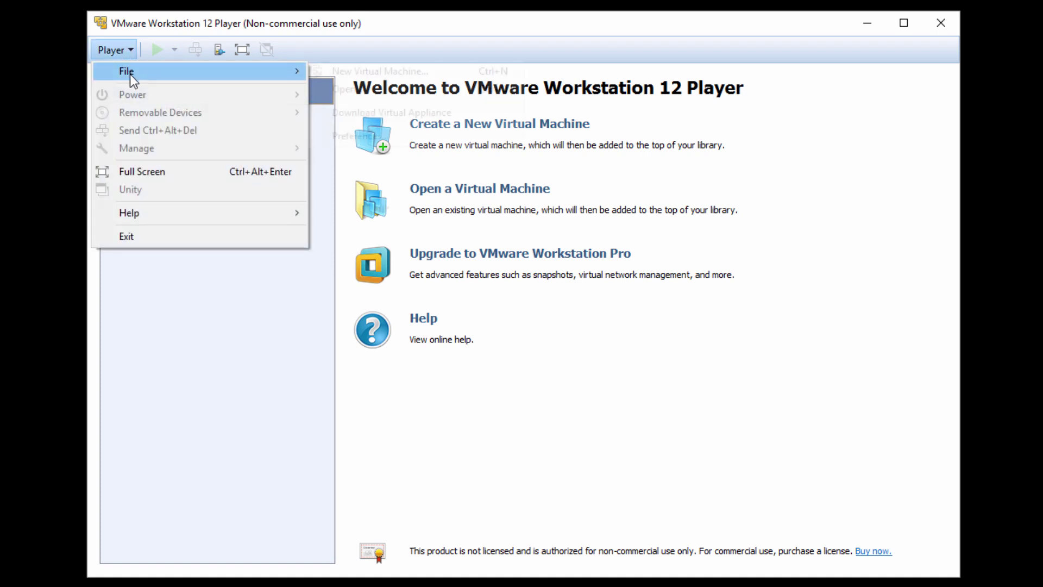
{"action": "mouse_move", "coordinate": [131, 73]}
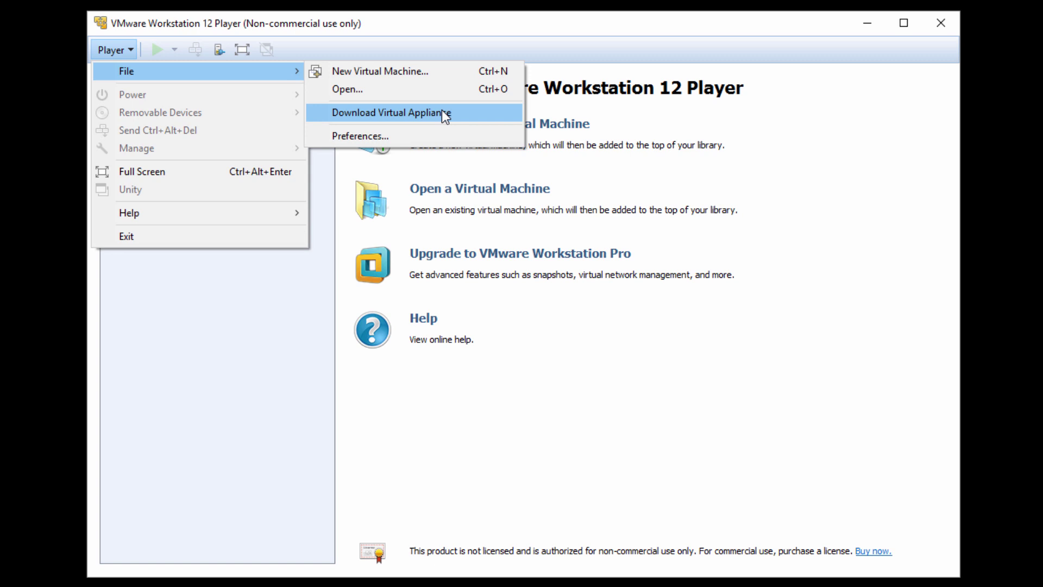
{"action": "left_click", "coordinate": [624, 334]}
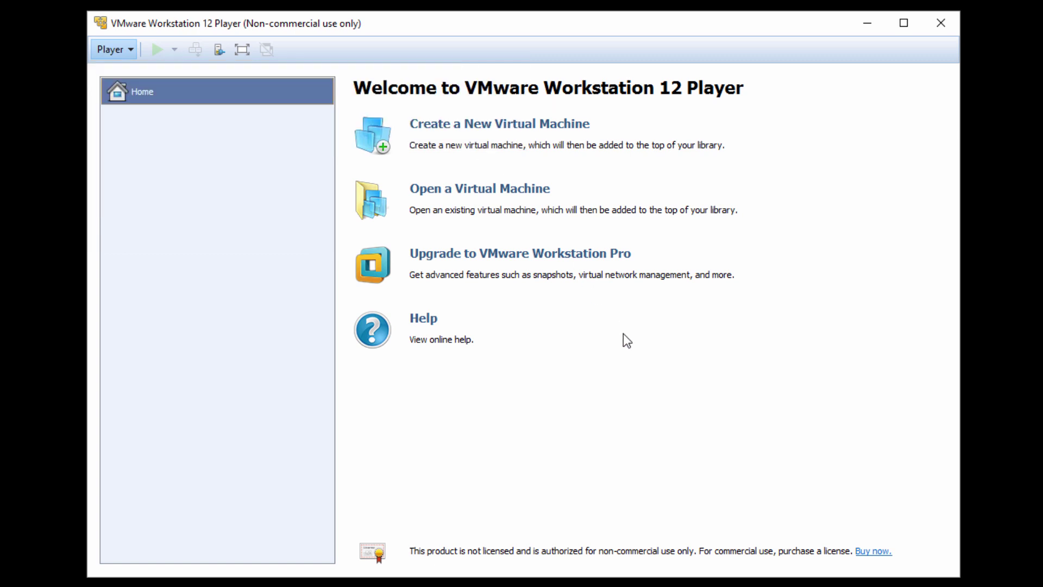
- Start a new virtual machine using the Fedora Server ISO from the Downloads folder
{"action": "left_click", "coordinate": [527, 129]}
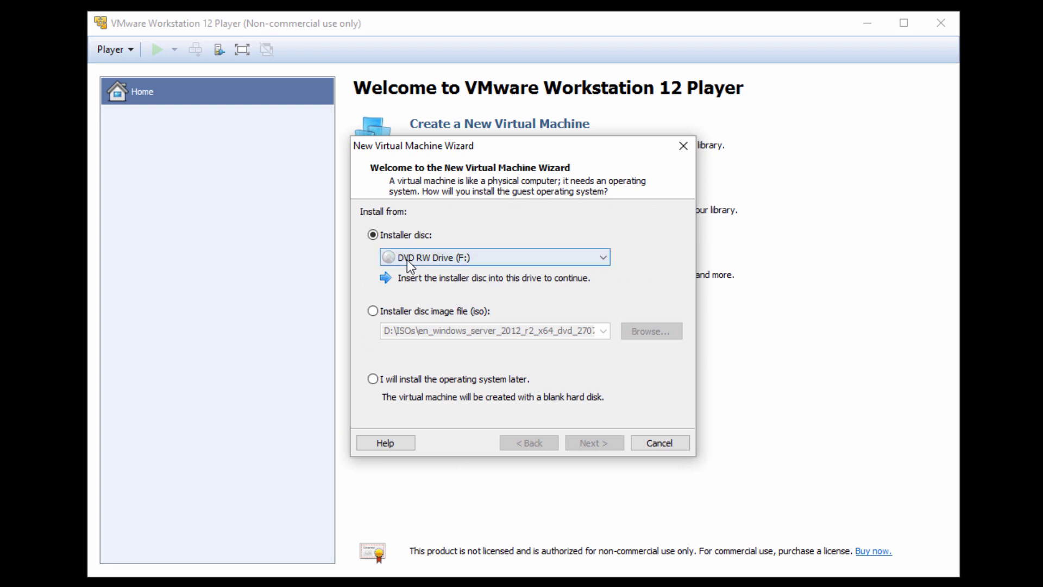
{"action": "left_click", "coordinate": [465, 314]}
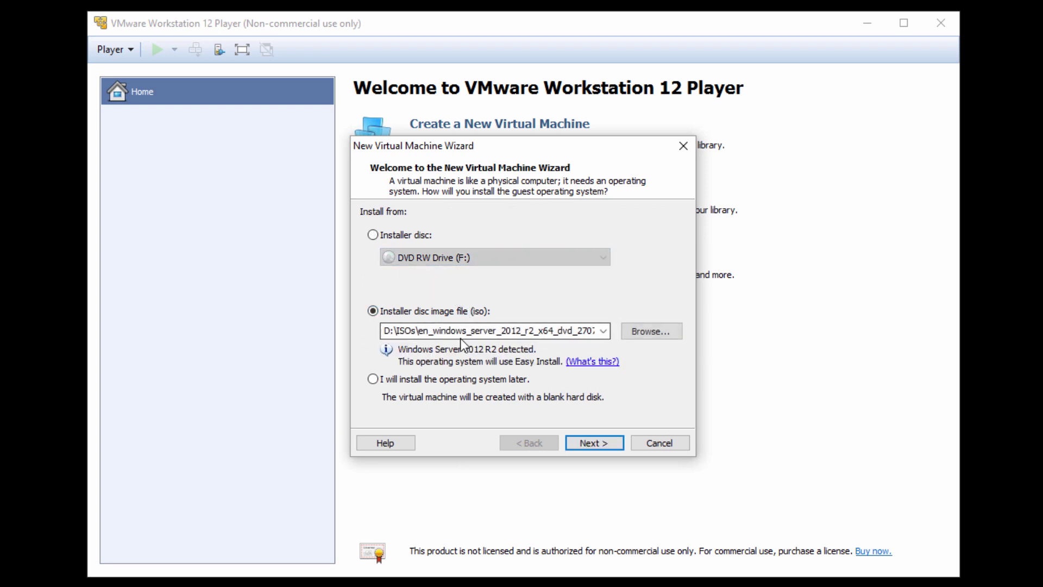
{"action": "left_click", "coordinate": [662, 332]}
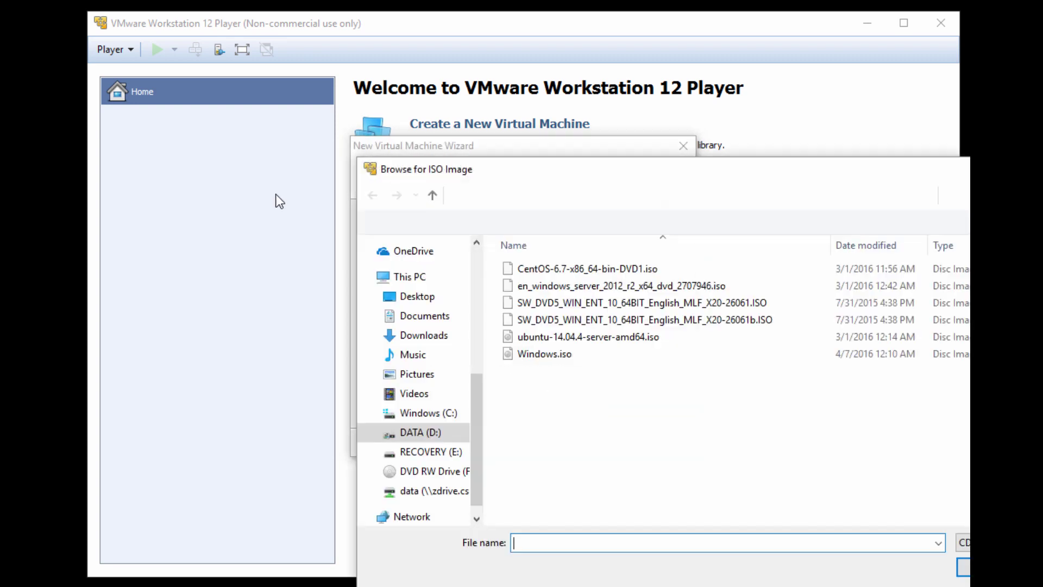
{"action": "left_click", "coordinate": [421, 335]}
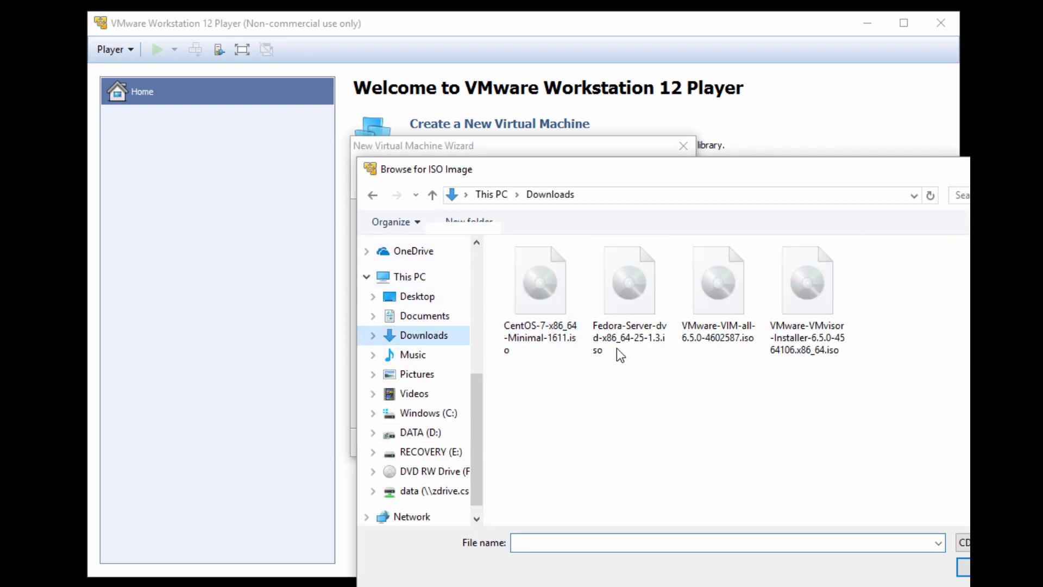
{"action": "double_click", "coordinate": [638, 289]}
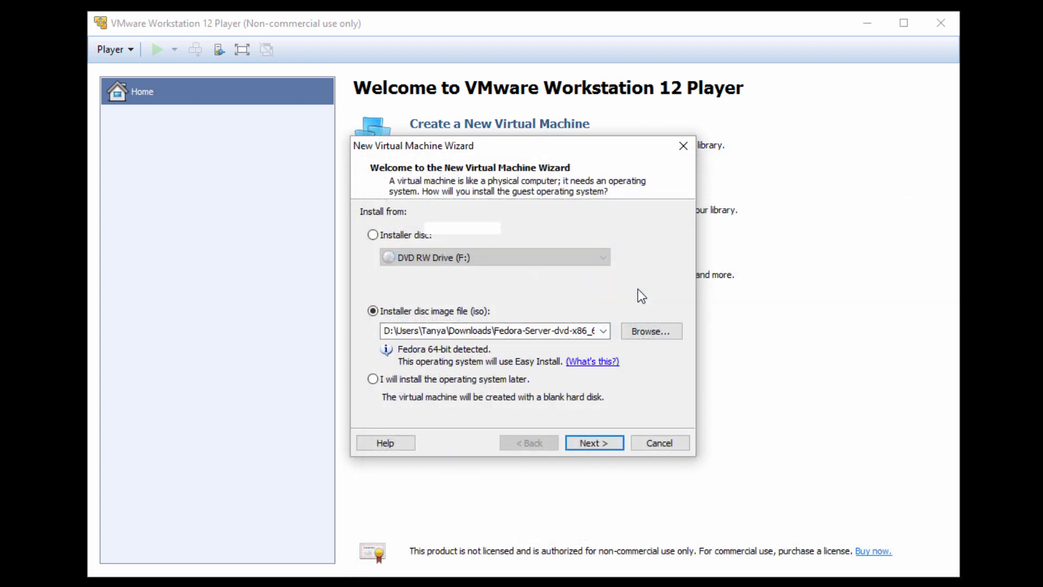
- Fill in Easy Install with full name Fedora25, a user name and a confirmed password
{"action": "left_click", "coordinate": [612, 443]}
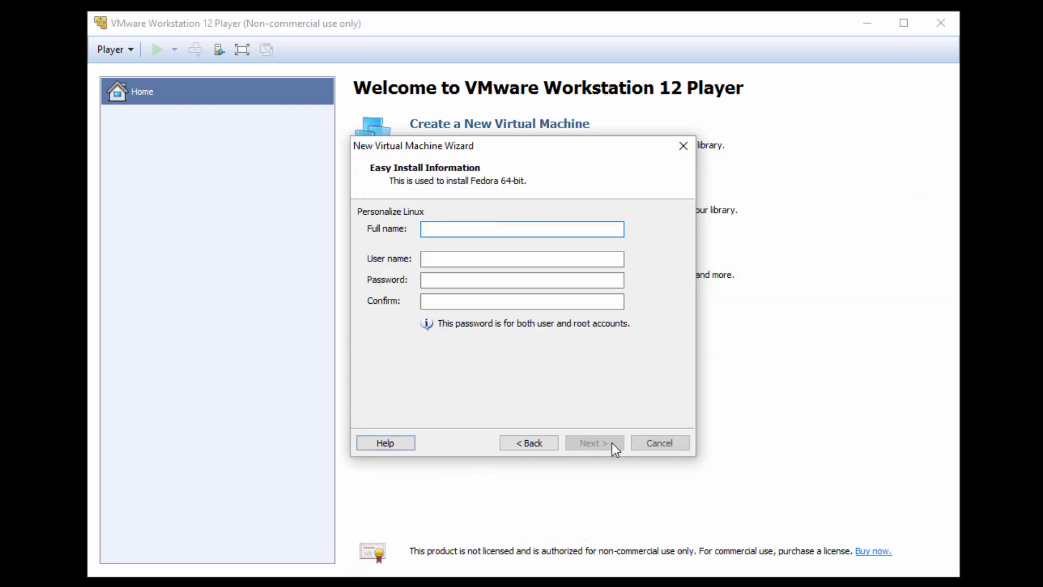
{"action": "left_click", "coordinate": [521, 442]}
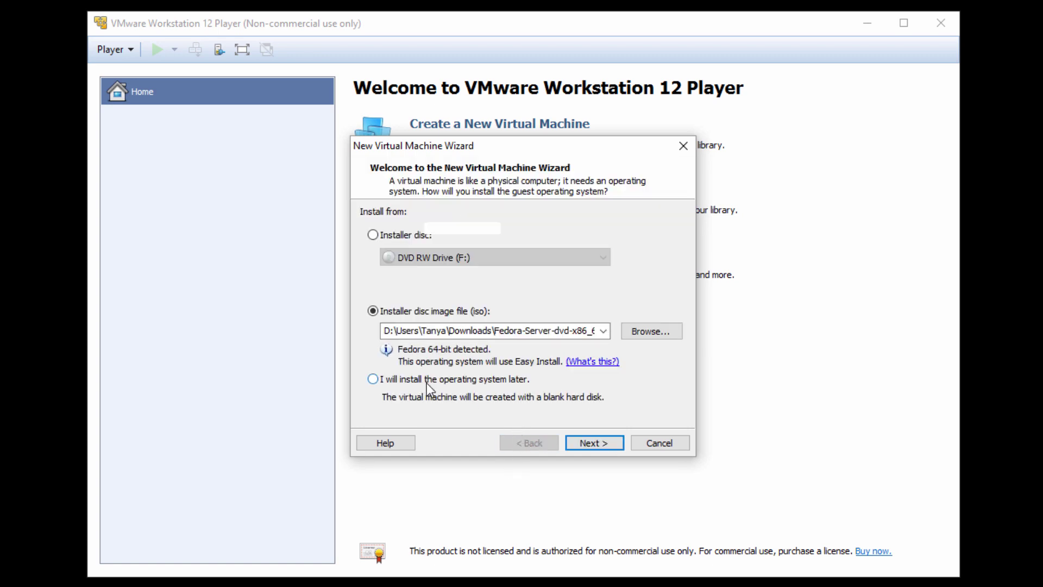
{"action": "left_click", "coordinate": [594, 443]}
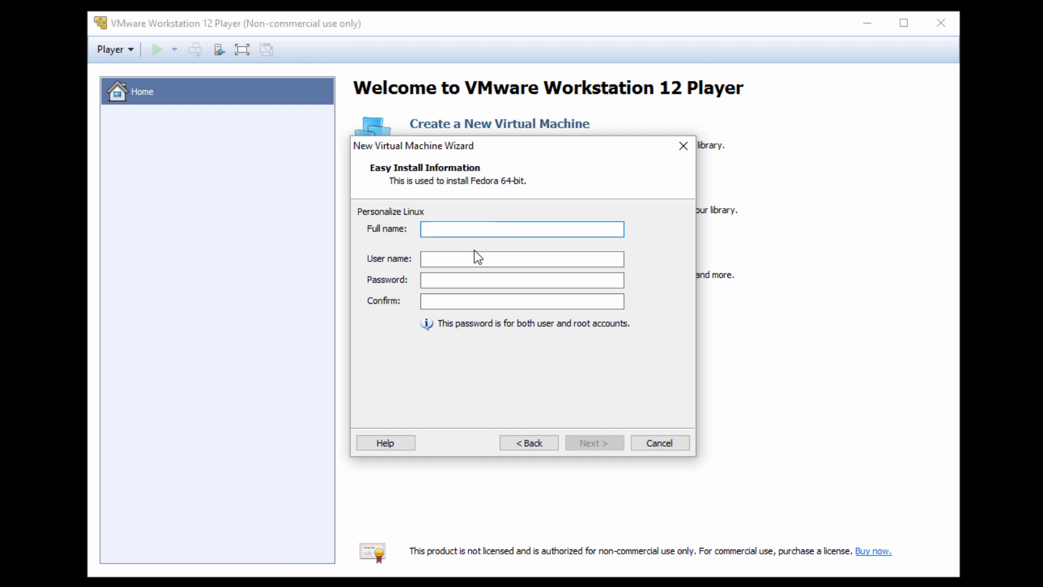
{"action": "type", "text": "Fedora25"}
{"action": "left_click", "coordinate": [470, 260]}
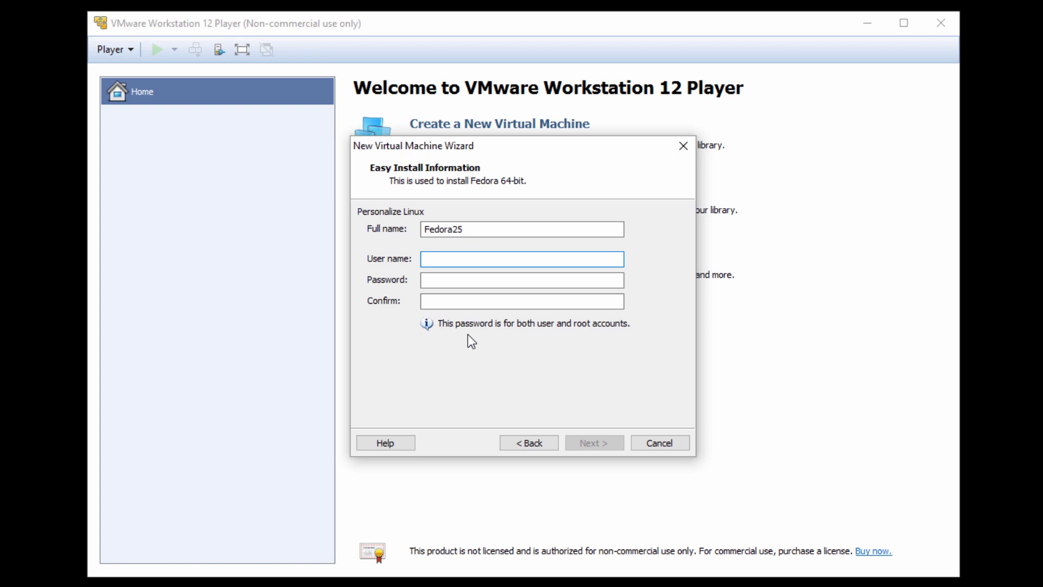
{"action": "type", "text": "data"}
{"action": "key", "text": "Tab"}
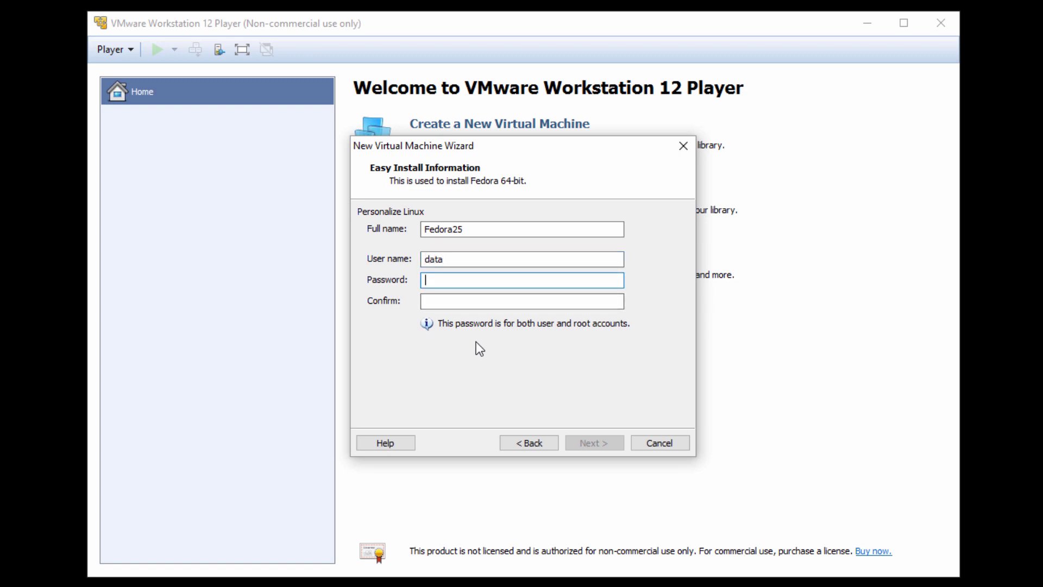
{"action": "type", "text": "password"}
{"action": "key", "text": "Tab"}
{"action": "type", "text": "password"}
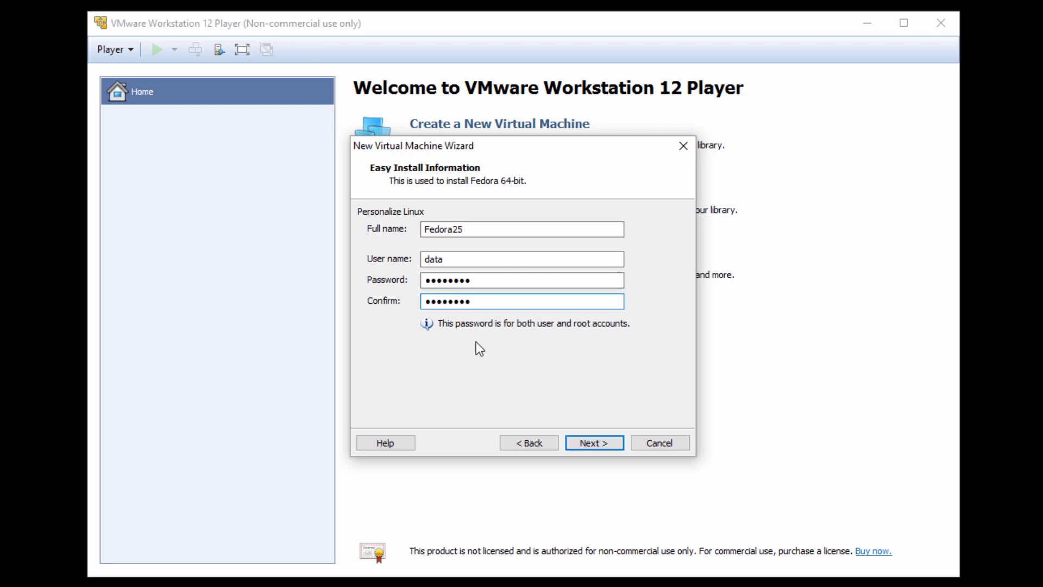
{"action": "left_click", "coordinate": [618, 443]}
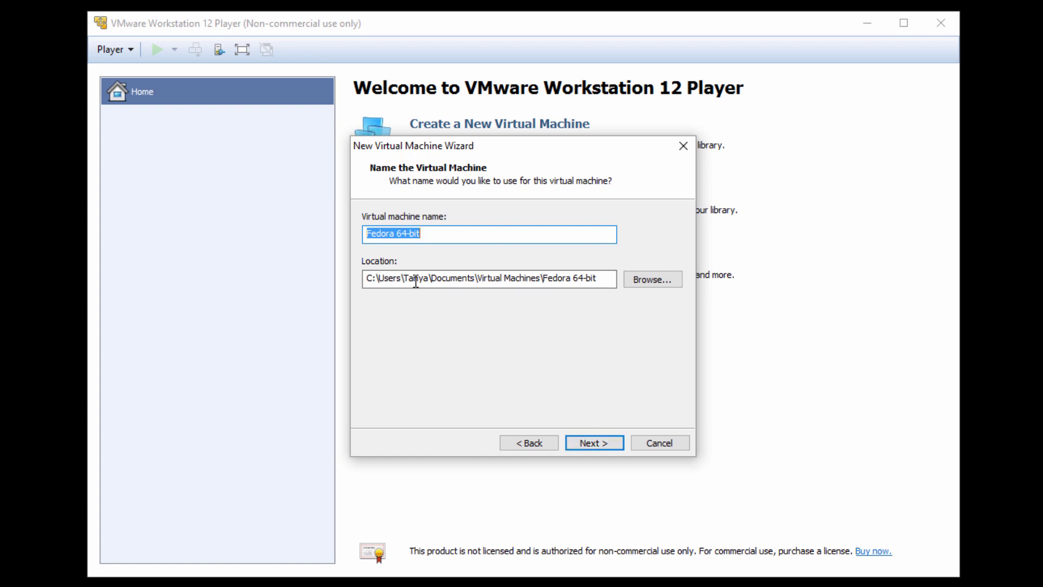
- Keep the default VM name and location and the 20 GB disk size
{"action": "left_click", "coordinate": [591, 444]}
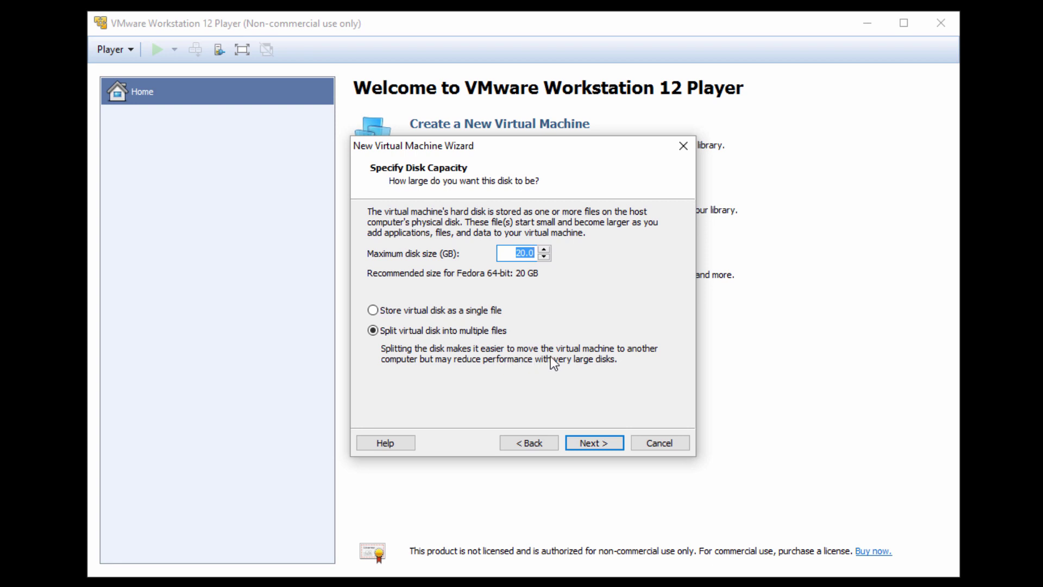
{"action": "left_click", "coordinate": [604, 447]}
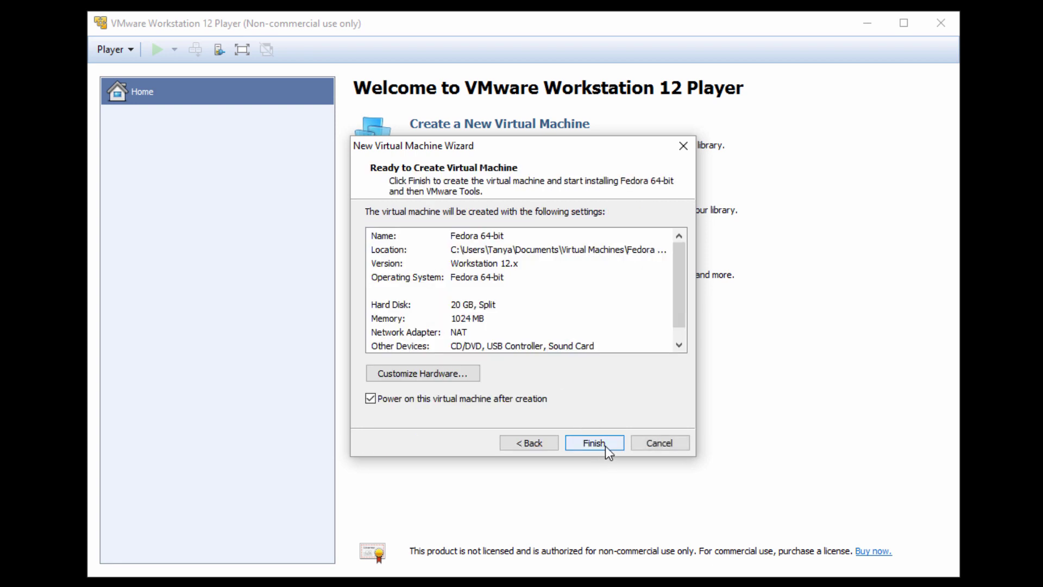
{"action": "left_click_drag", "start_coordinate": [682, 304], "coordinate": [692, 250]}
- Set the VM's network adapter to Bridged, leaving replicate physical connection state off
{"action": "left_click", "coordinate": [450, 376]}
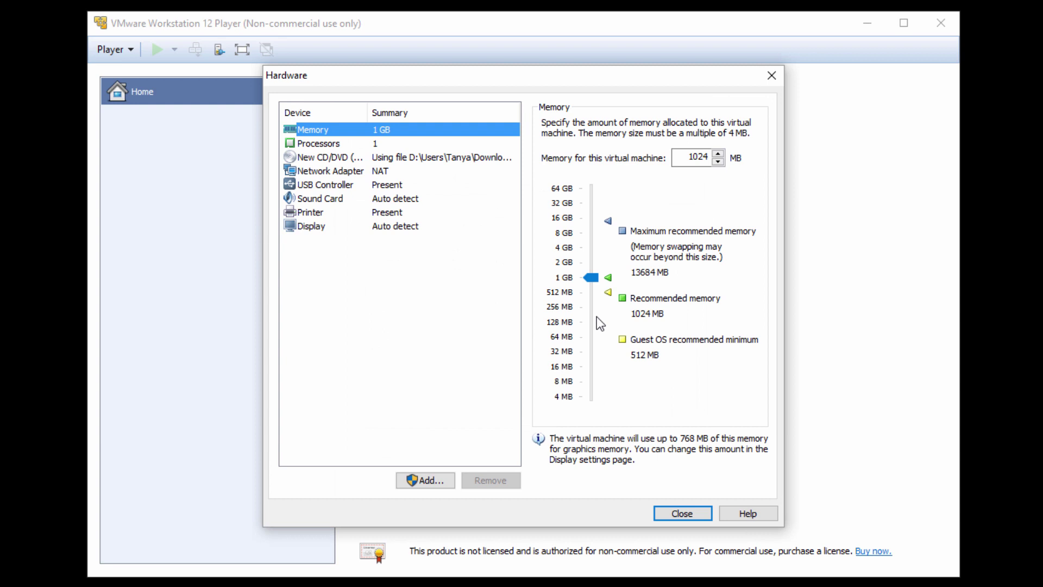
{"action": "left_click", "coordinate": [380, 170]}
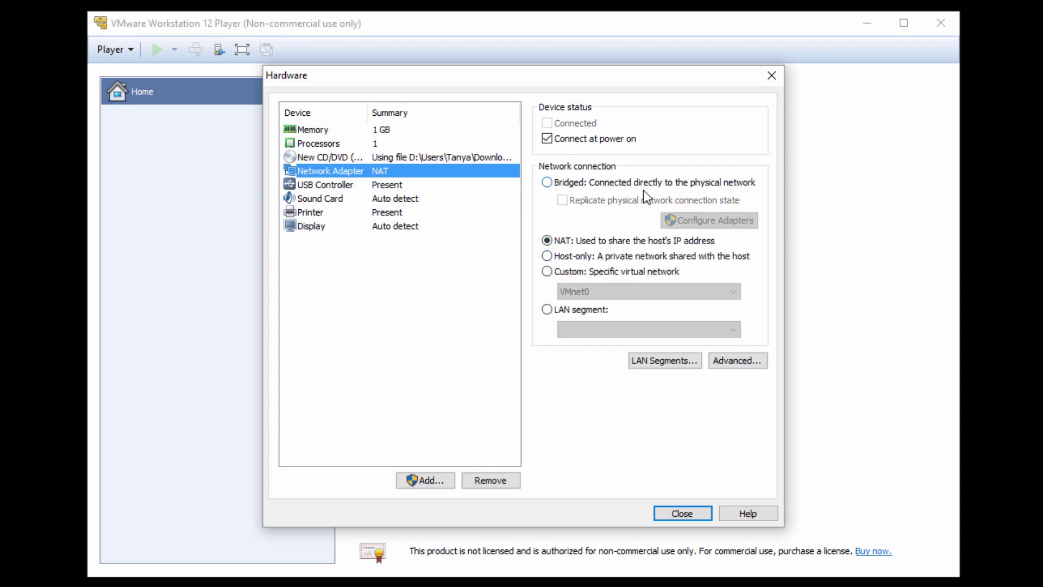
{"action": "left_click", "coordinate": [722, 184]}
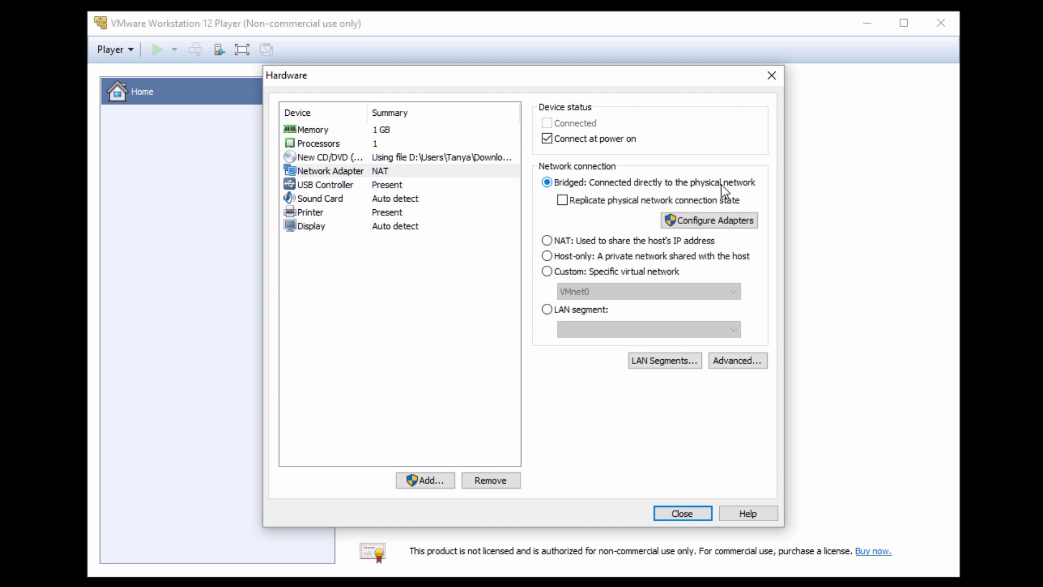
{"action": "left_click", "coordinate": [687, 199]}
{"action": "left_click", "coordinate": [699, 221]}
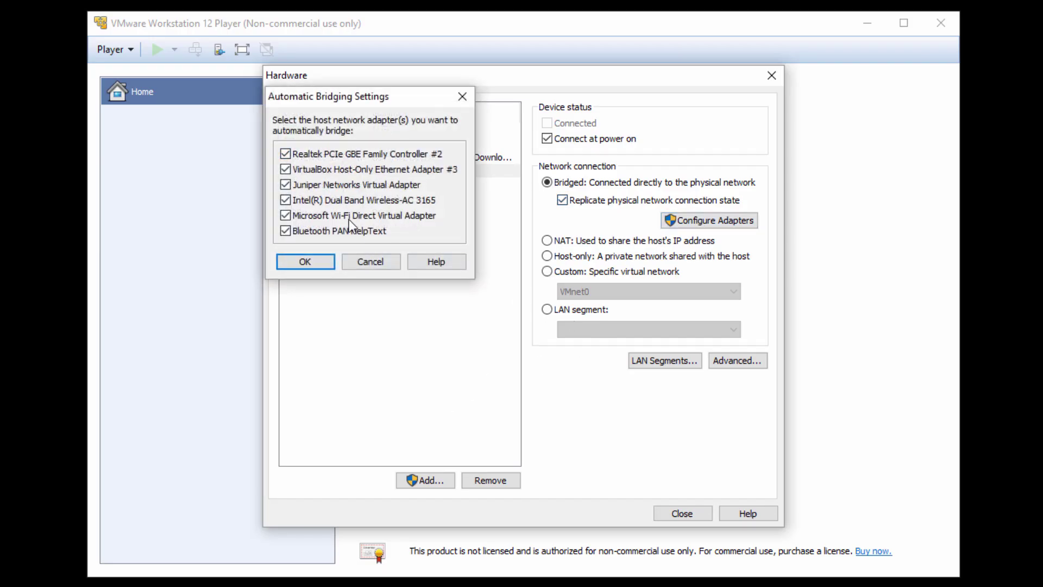
{"action": "left_click", "coordinate": [374, 261]}
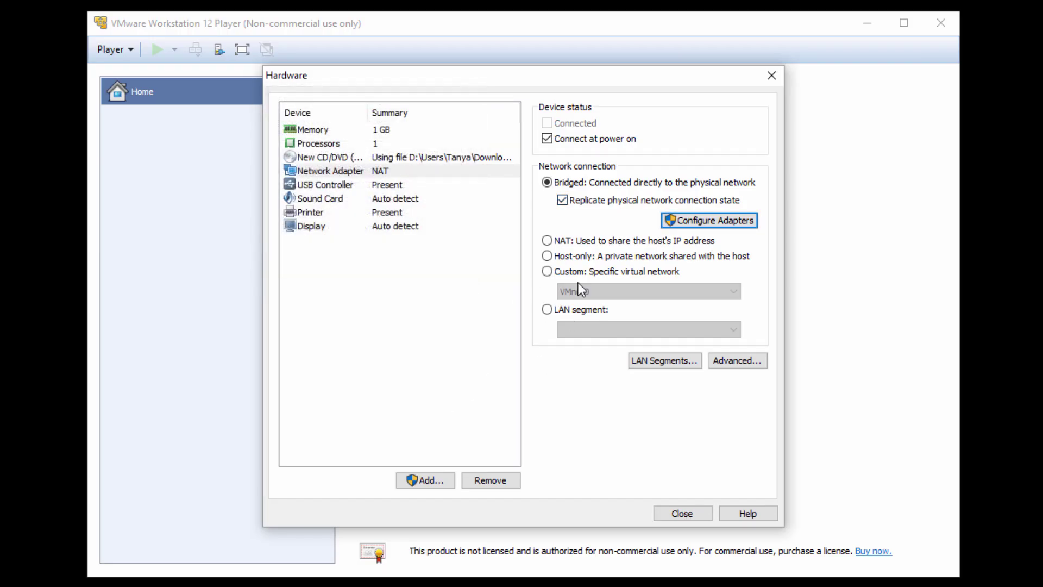
{"action": "left_click", "coordinate": [562, 201]}
- Add a Generic SCSI Device to the VM using PhysicalDrive0
{"action": "left_click", "coordinate": [441, 477]}
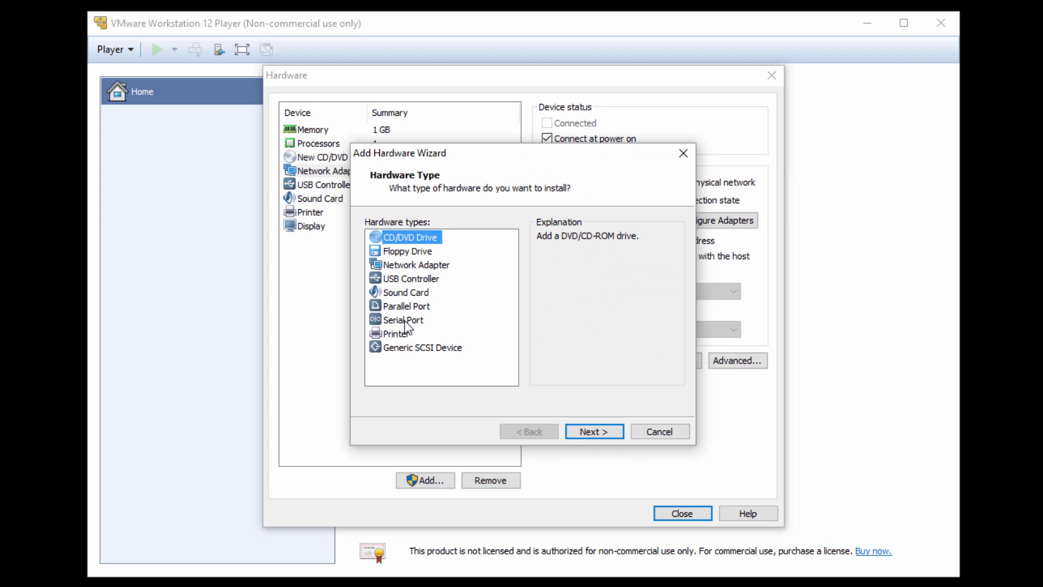
{"action": "left_click", "coordinate": [413, 280]}
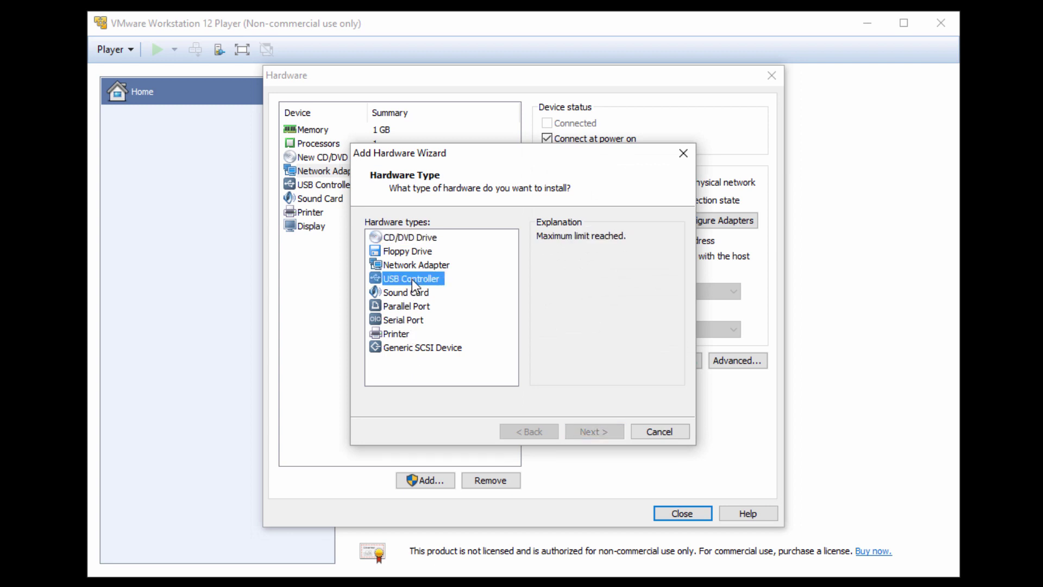
{"action": "left_click", "coordinate": [400, 241]}
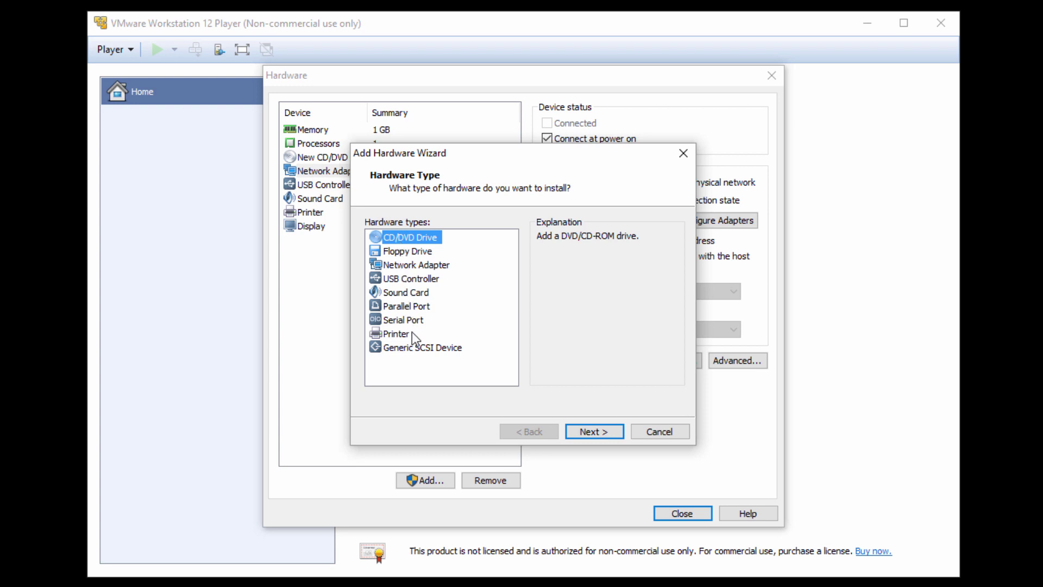
{"action": "left_click", "coordinate": [424, 268]}
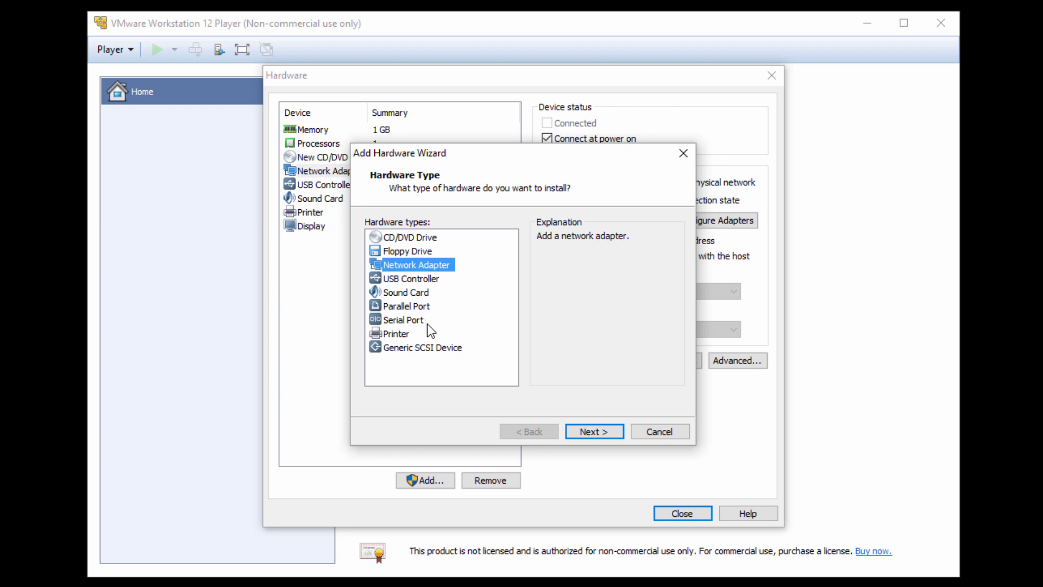
{"action": "left_click", "coordinate": [429, 349]}
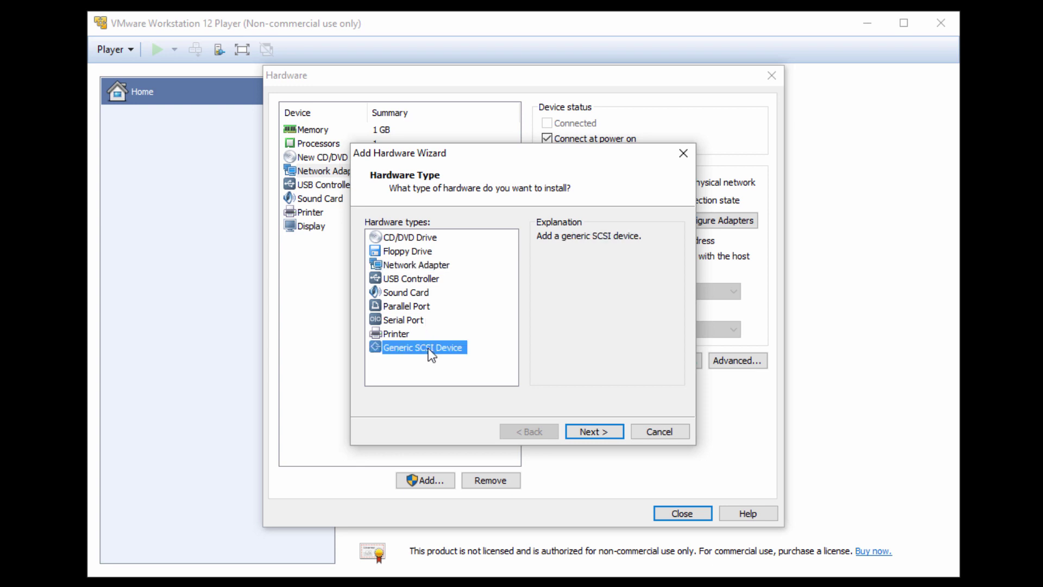
{"action": "left_click", "coordinate": [584, 431]}
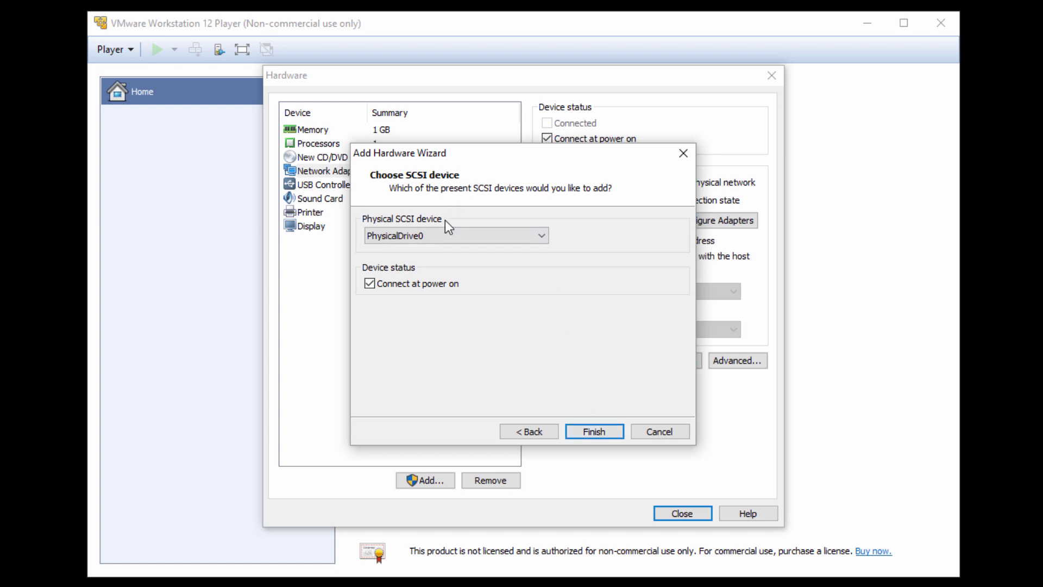
{"action": "left_click", "coordinate": [445, 234]}
{"action": "left_click", "coordinate": [446, 235]}
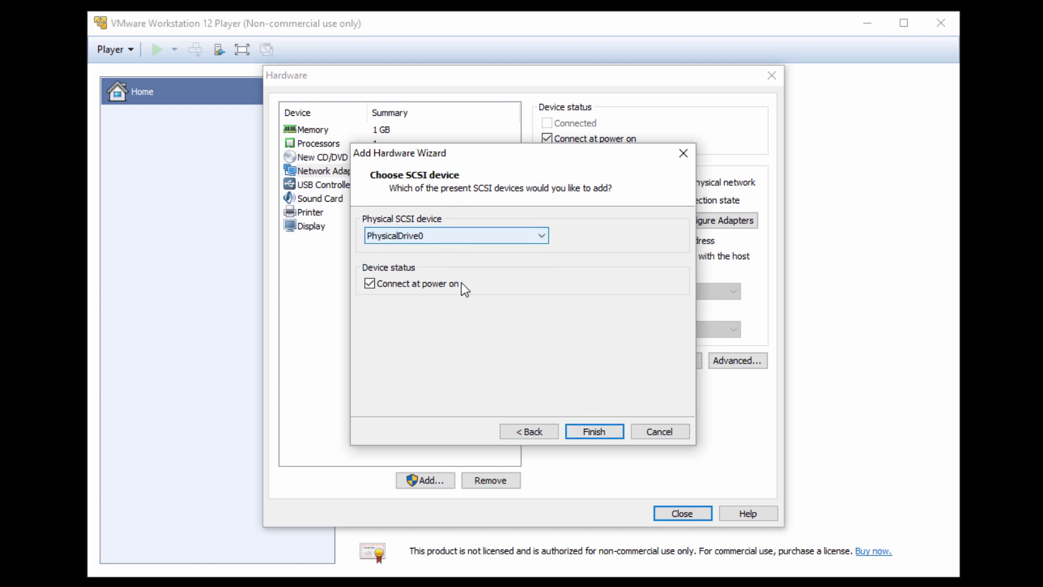
{"action": "left_click", "coordinate": [582, 431]}
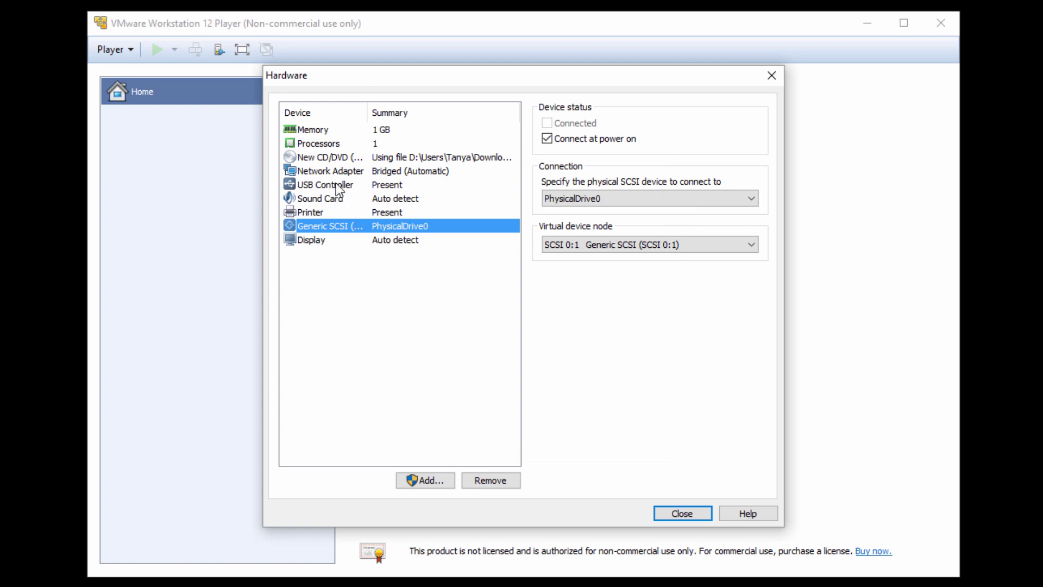
- Review the Memory, Processors and new Generic SCSI device settings
{"action": "left_click", "coordinate": [322, 132]}
{"action": "left_click", "coordinate": [316, 143]}
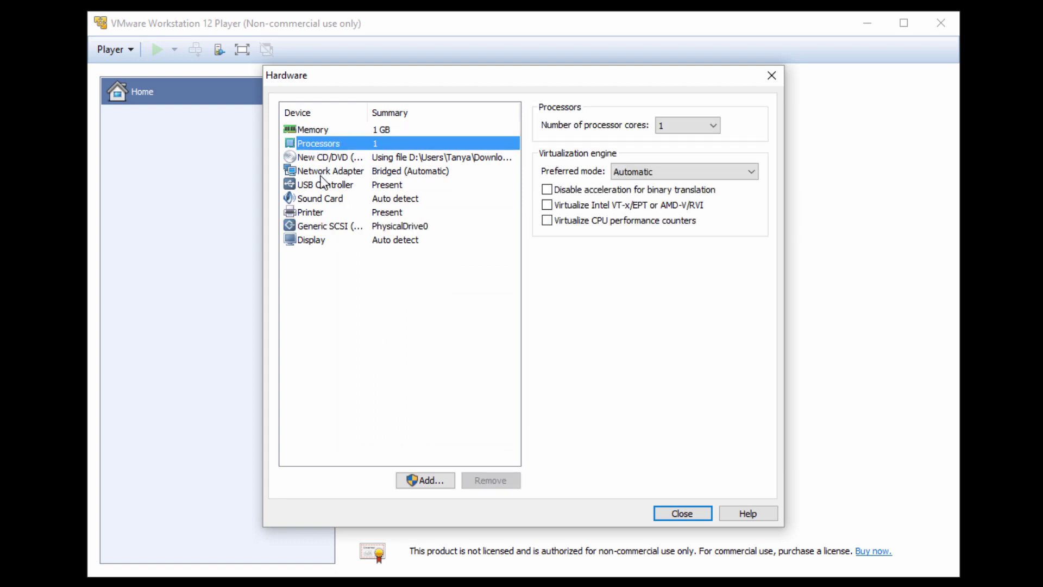
{"action": "left_click", "coordinate": [332, 226]}
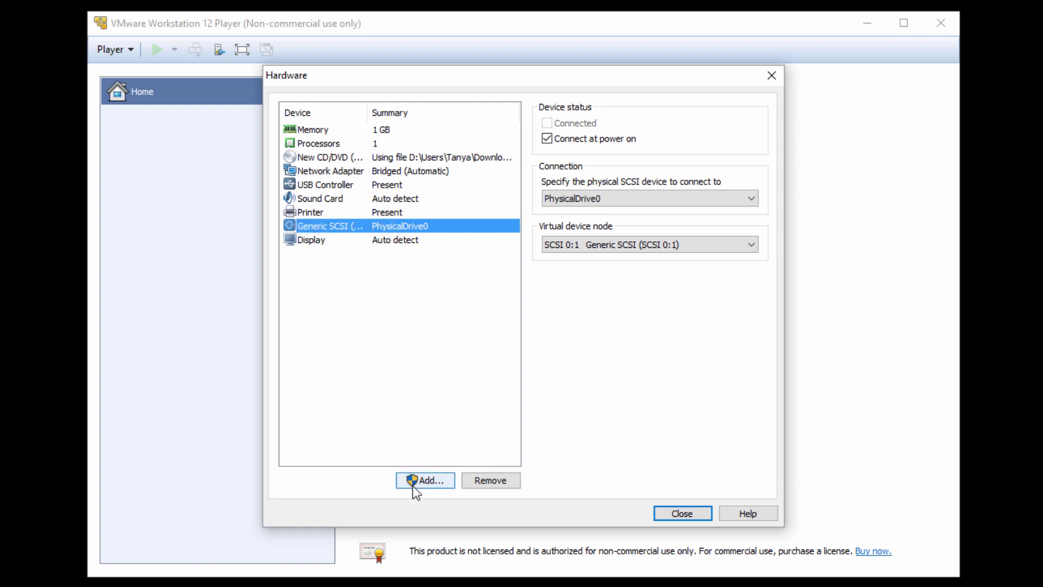
- Close the hardware settings and finish the wizard to create and power on the Fedora 64-bit VM
{"action": "left_click", "coordinate": [689, 519]}
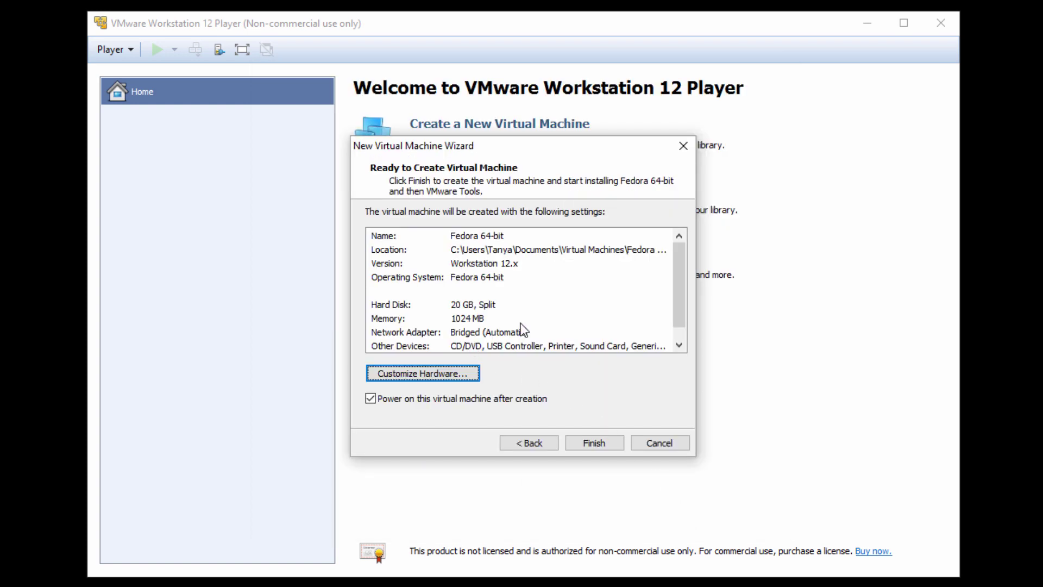
{"action": "left_click", "coordinate": [595, 443]}
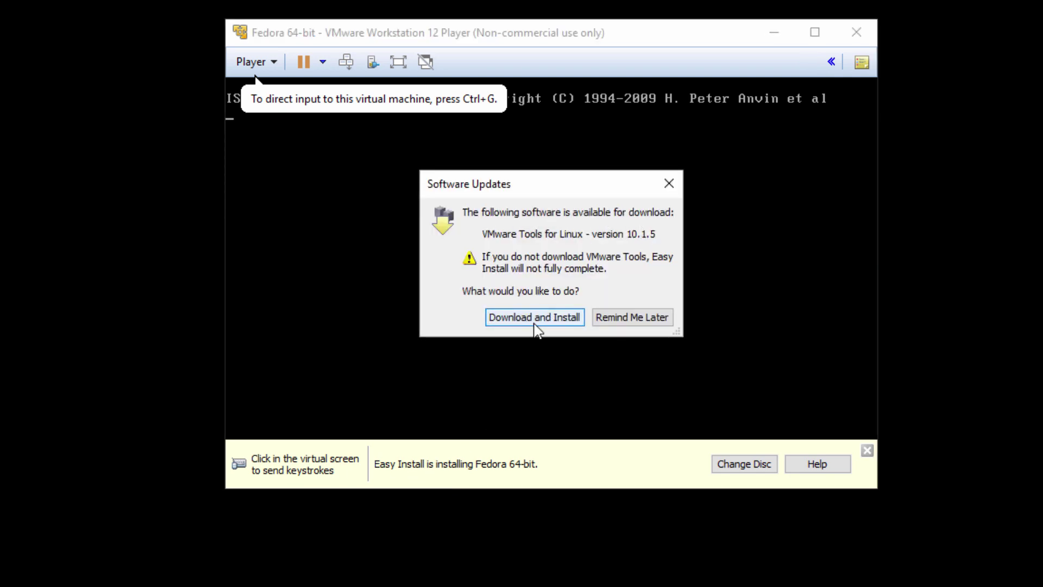
- Download and install VMware Tools for Linux 10.1.5, showing its details and moving the progress window aside
{"action": "left_click", "coordinate": [535, 320]}
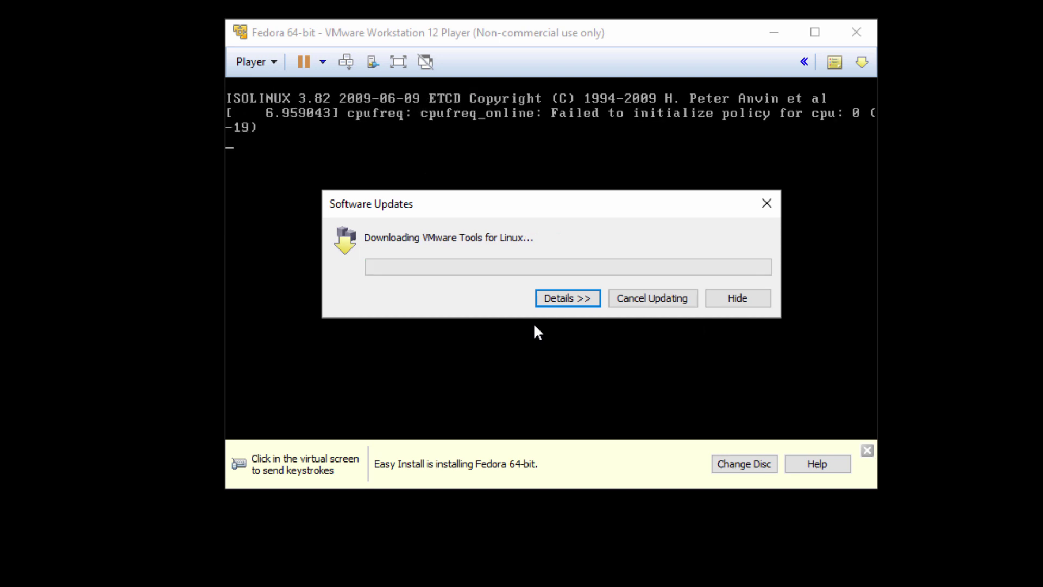
{"action": "left_click", "coordinate": [568, 297]}
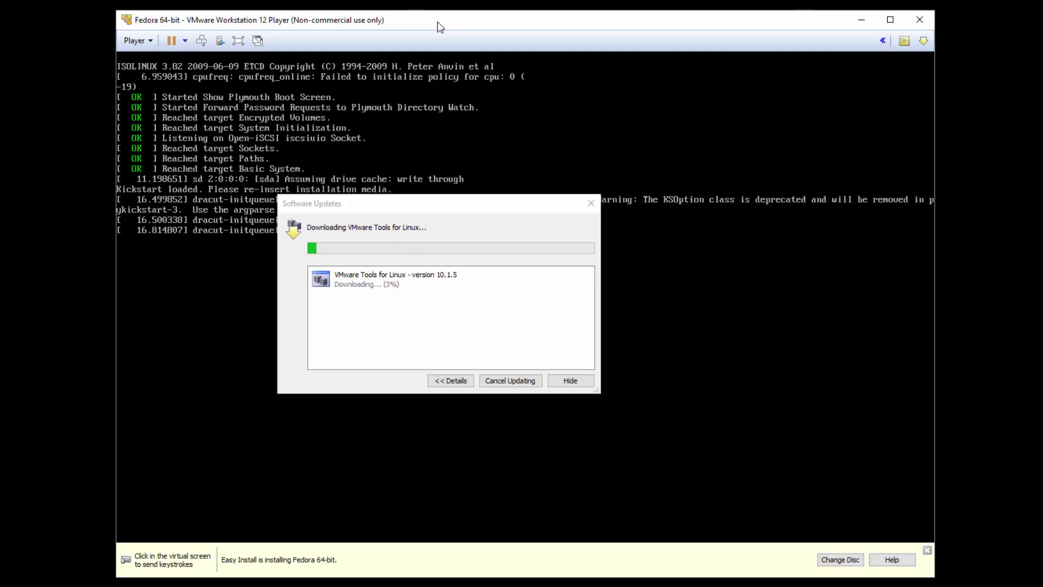
{"action": "left_click_drag", "start_coordinate": [611, 204], "coordinate": [951, 116]}
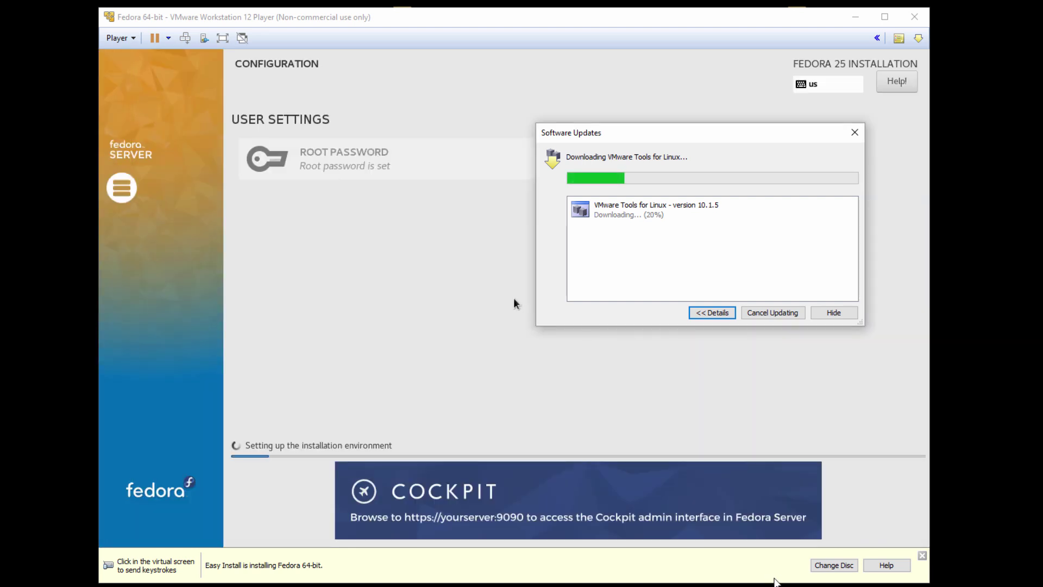
{"action": "left_click_drag", "start_coordinate": [702, 137], "coordinate": [759, 234]}
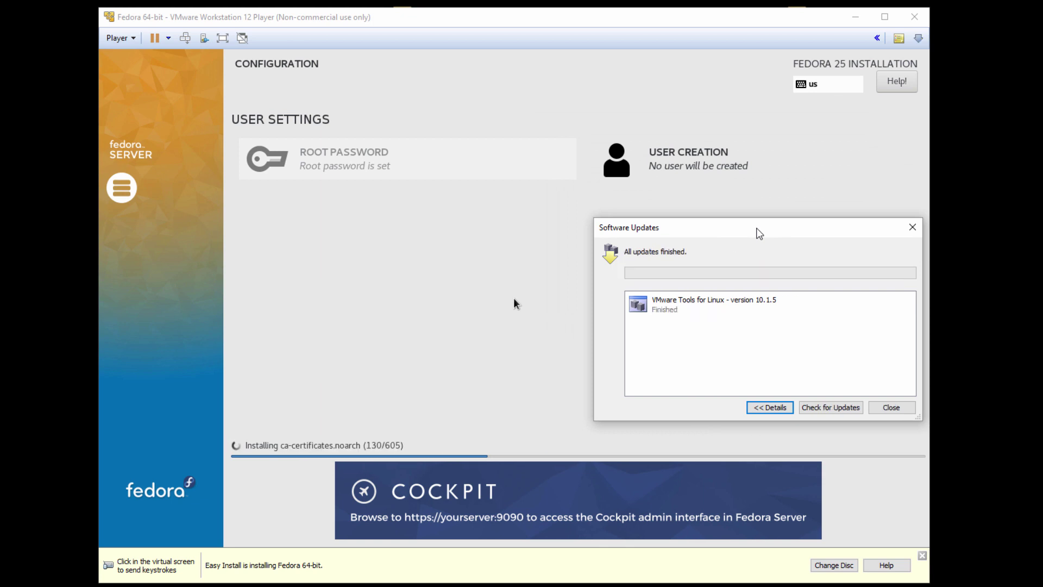
- Close the finished Software Updates window and open Fedora's User Creation screen
{"action": "left_click", "coordinate": [892, 408]}
{"action": "left_click", "coordinate": [902, 419]}
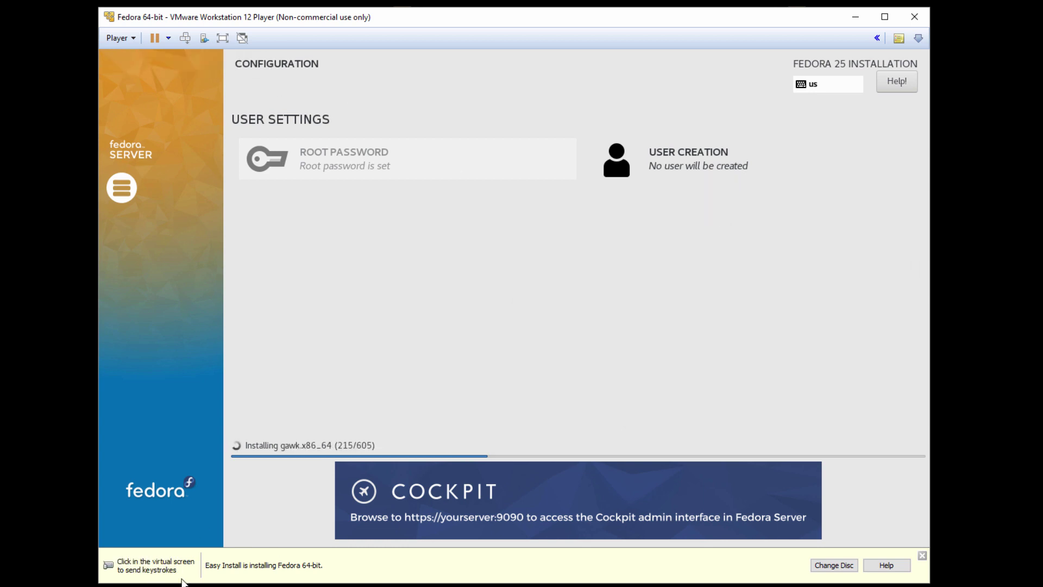
{"action": "left_click", "coordinate": [717, 167]}
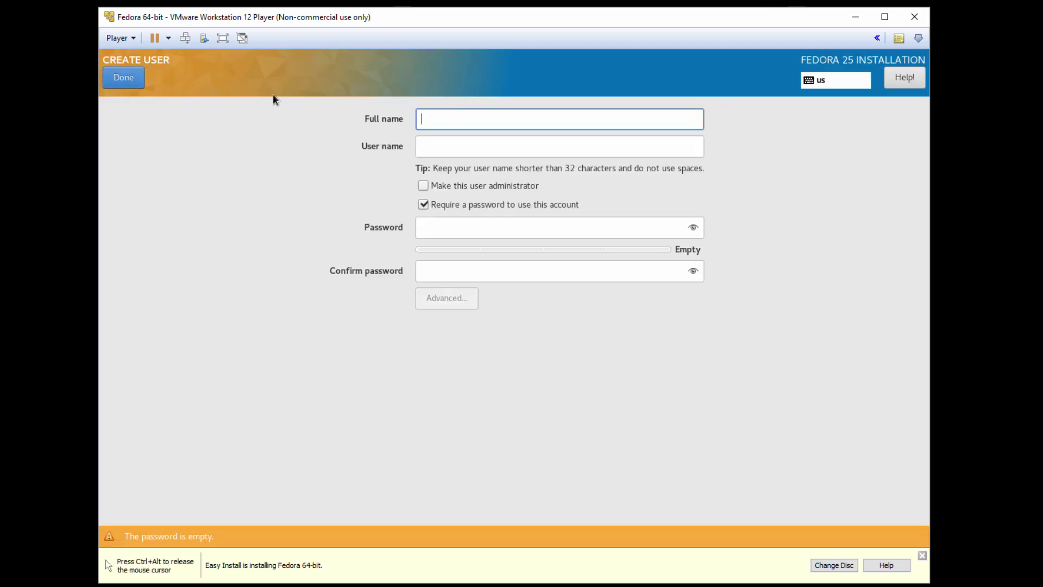
- Enter the user's full name and a matching password and confirmation, then confirm with Done
{"action": "type", "text": "data"}
{"action": "key", "text": "Tab"}
{"action": "left_click", "coordinate": [568, 232]}
{"action": "type", "text": "*********"}
{"action": "key", "text": "Tab"}
{"action": "type", "text": "*********"}
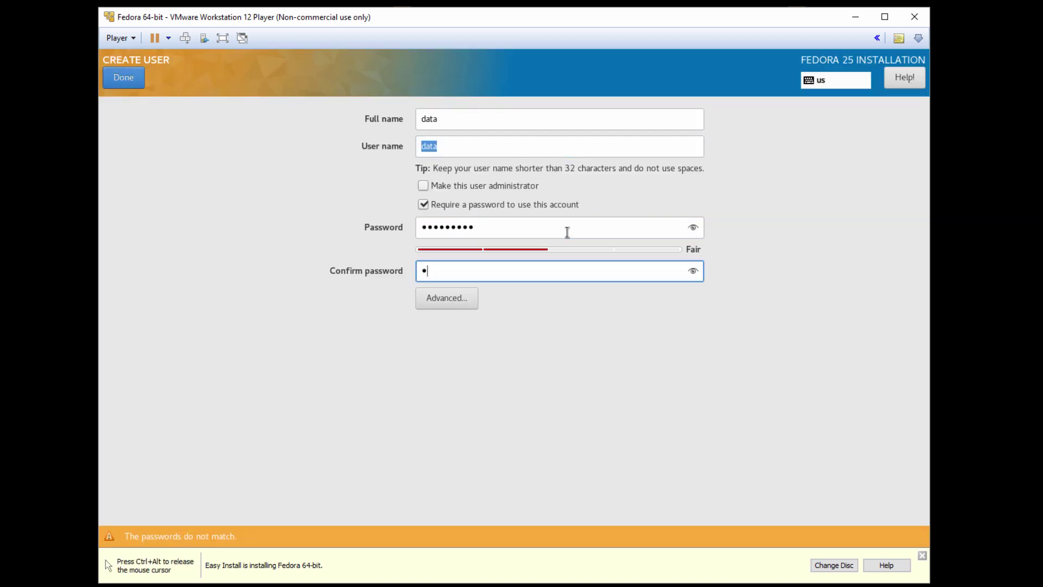
{"action": "left_click", "coordinate": [126, 77]}
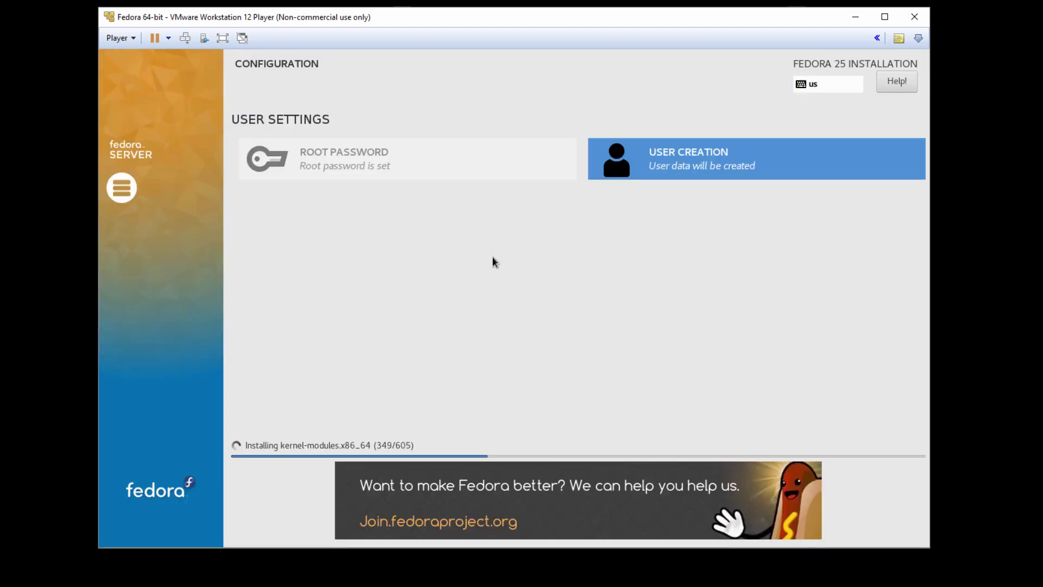
- Look through the Player menu's Power, Removable Devices and Manage submenus, then reopen the menu
{"action": "left_click", "coordinate": [119, 38]}
{"action": "mouse_move", "coordinate": [132, 73]}
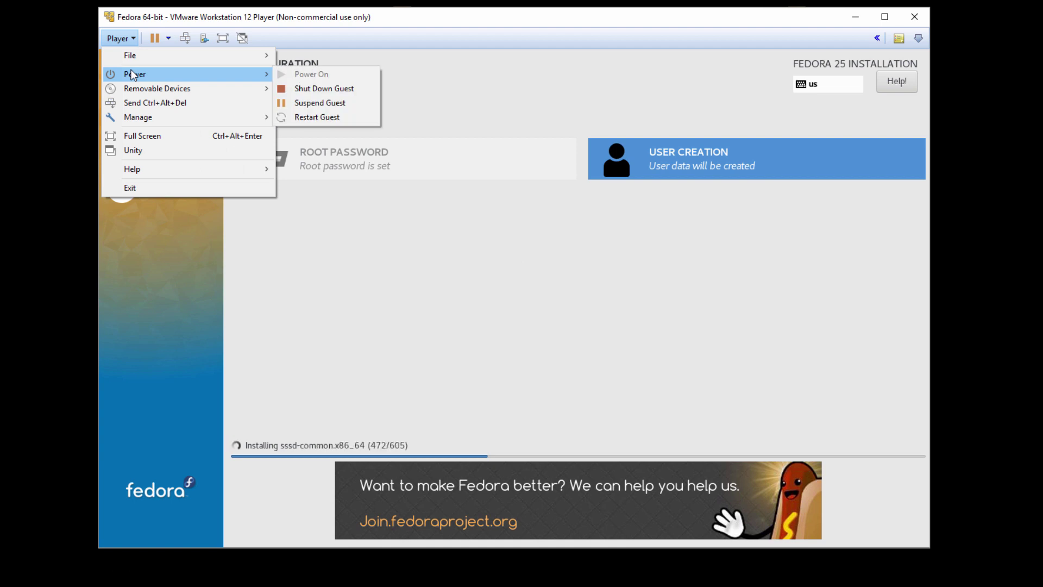
{"action": "mouse_move", "coordinate": [261, 118]}
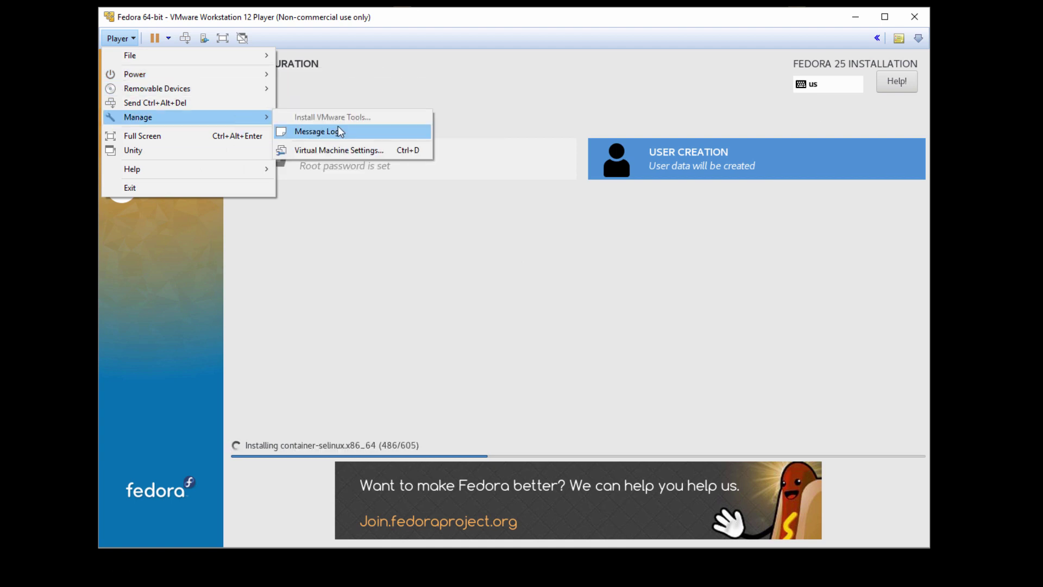
{"action": "key", "text": "Escape"}
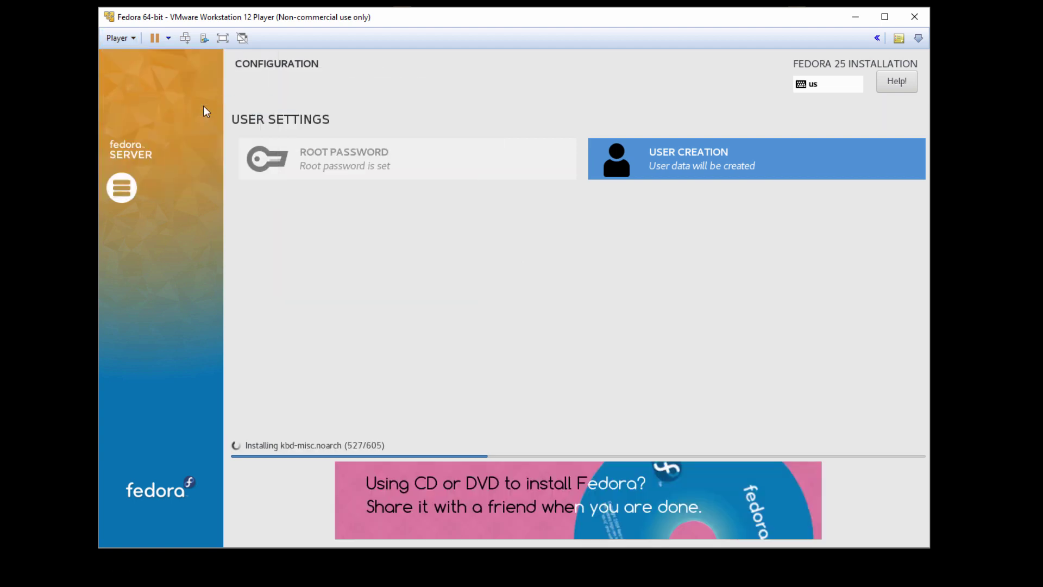
{"action": "left_click", "coordinate": [119, 38]}
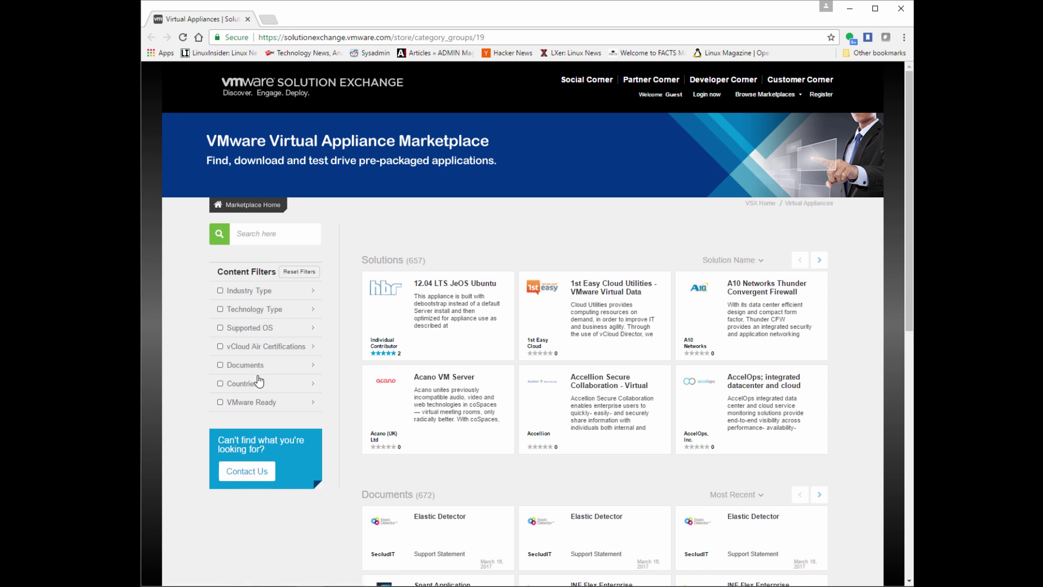
- Apply the VMware Ready filter, scroll through the results, then remove it
{"action": "left_click", "coordinate": [244, 404]}
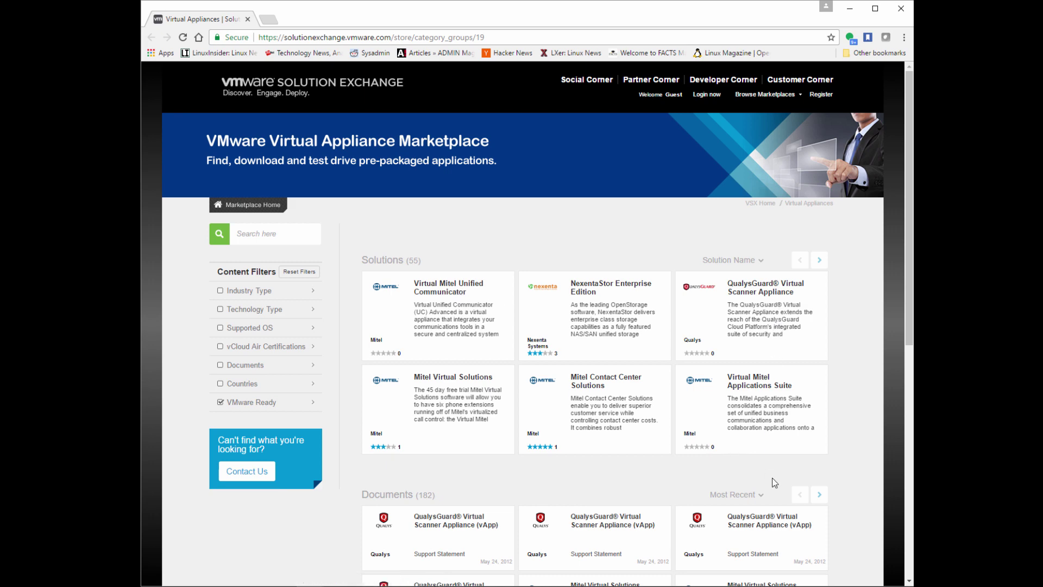
{"action": "scroll", "coordinate": [774, 482], "scroll_direction": "down", "scroll_amount": 3}
{"action": "scroll", "coordinate": [775, 484], "scroll_direction": "down", "scroll_amount": 3}
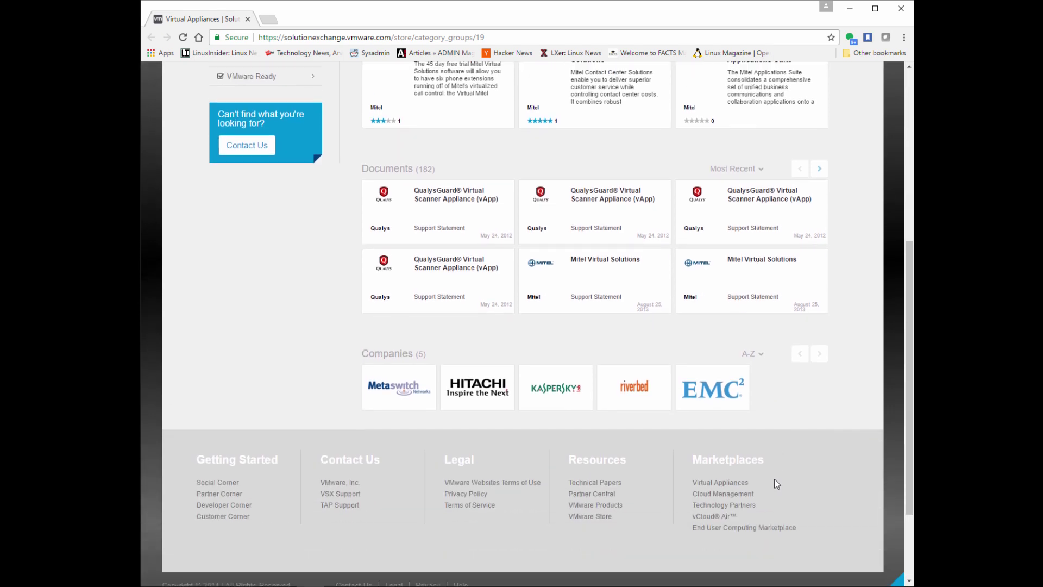
{"action": "scroll", "coordinate": [776, 484], "scroll_direction": "up", "scroll_amount": 7}
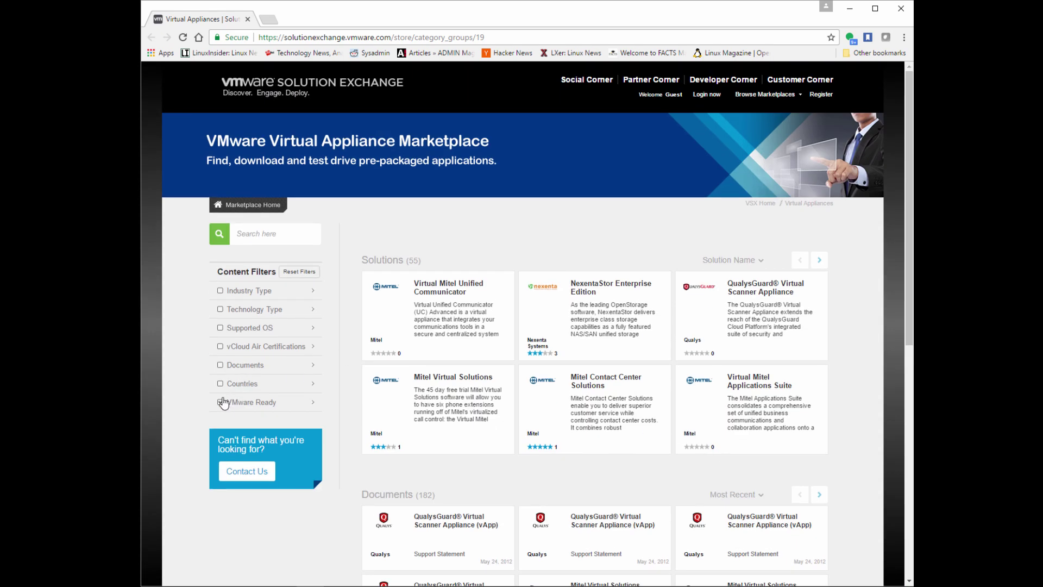
{"action": "left_click", "coordinate": [221, 403]}
- Try the Big data Technology Type and Red Hat Enterprise Linux OS filters, then clear them
{"action": "left_click", "coordinate": [313, 311]}
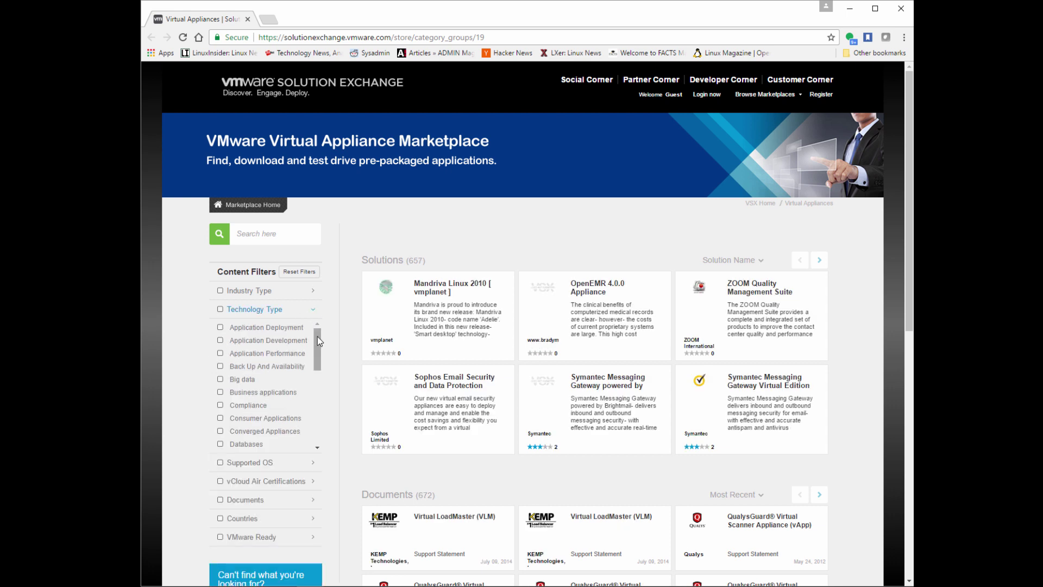
{"action": "left_click", "coordinate": [220, 379]}
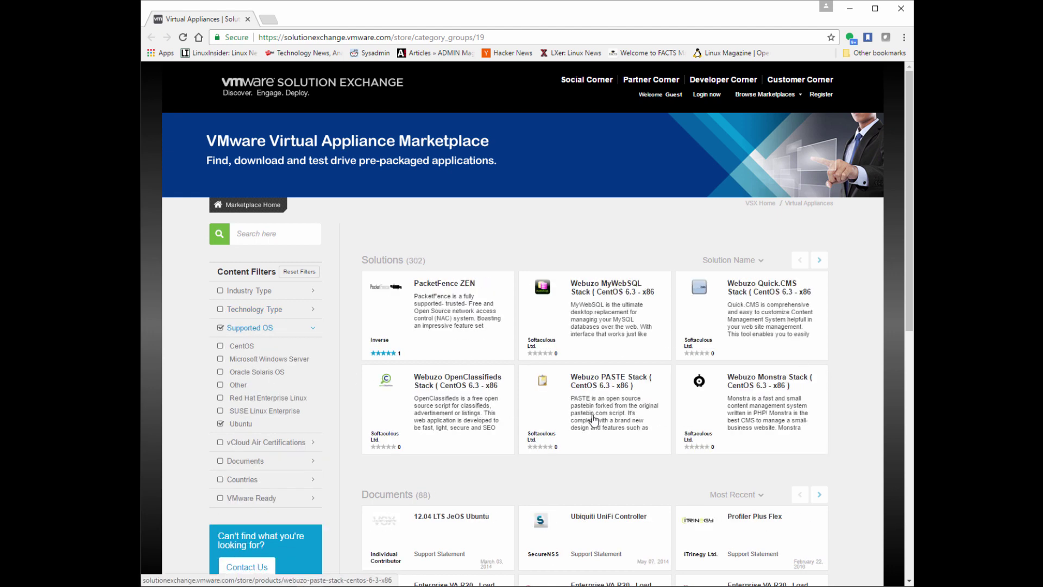
{"action": "scroll", "coordinate": [469, 422], "scroll_direction": "down", "scroll_amount": 2}
{"action": "scroll", "coordinate": [469, 421], "scroll_direction": "down", "scroll_amount": 4}
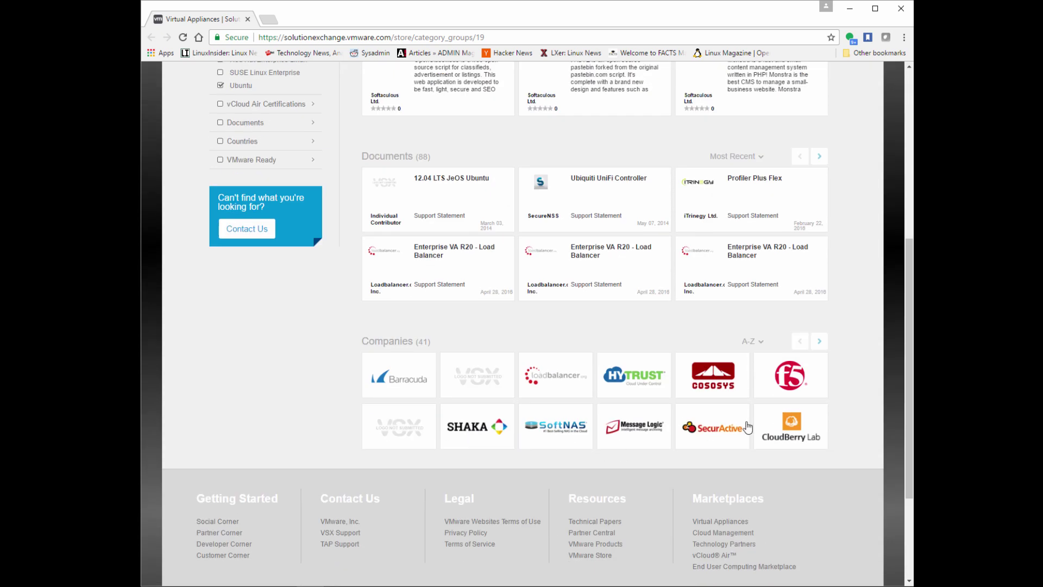
{"action": "scroll", "coordinate": [465, 319], "scroll_direction": "up", "scroll_amount": 6}
{"action": "left_click", "coordinate": [220, 424]}
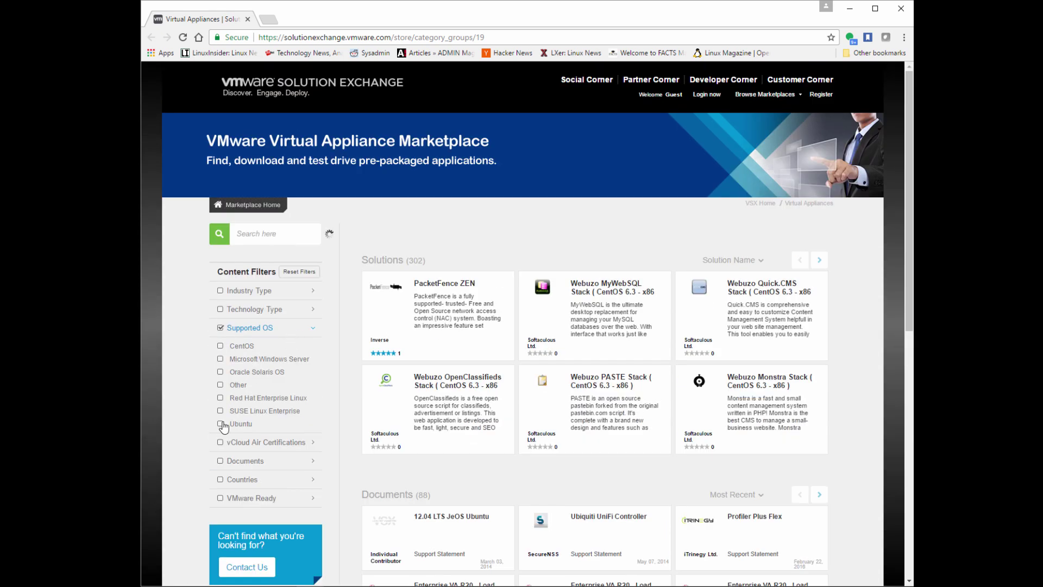
{"action": "left_click", "coordinate": [220, 399]}
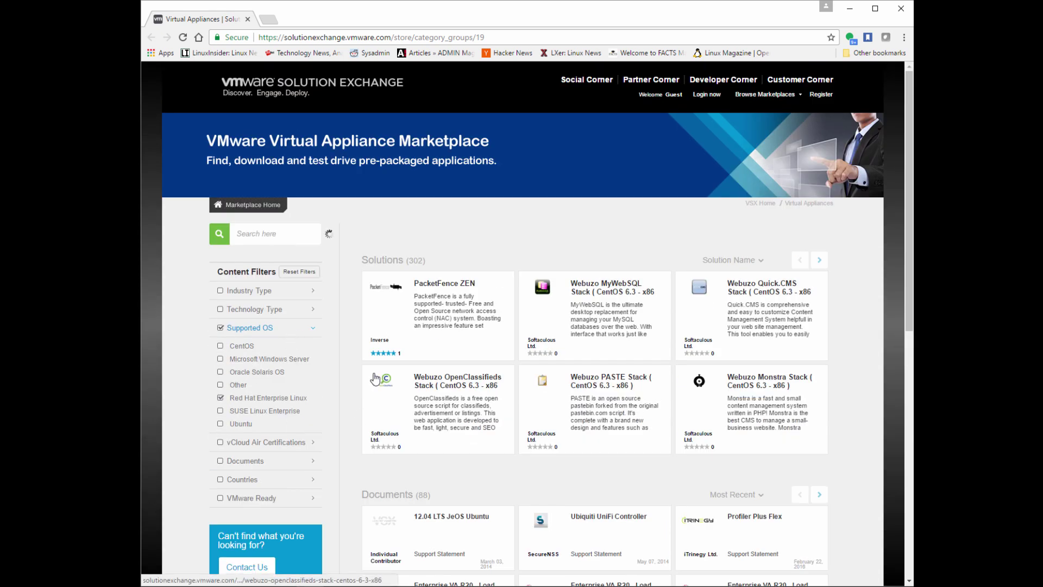
{"action": "left_click", "coordinate": [220, 327]}
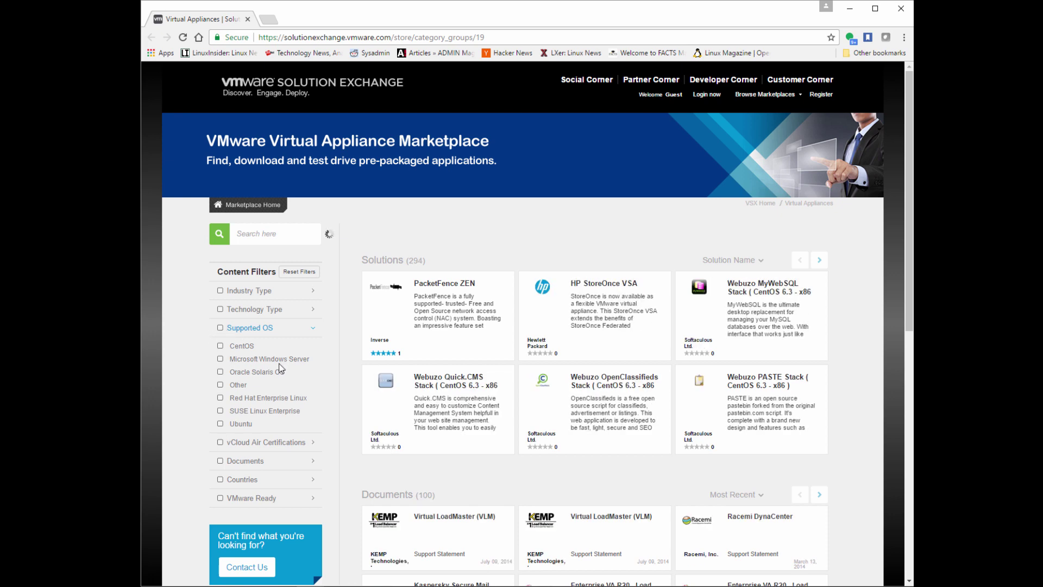
{"action": "left_click", "coordinate": [313, 327]}
- Sort the 657 solutions by Popularity and go to the next page
{"action": "left_click", "coordinate": [749, 262]}
{"action": "left_click", "coordinate": [735, 286]}
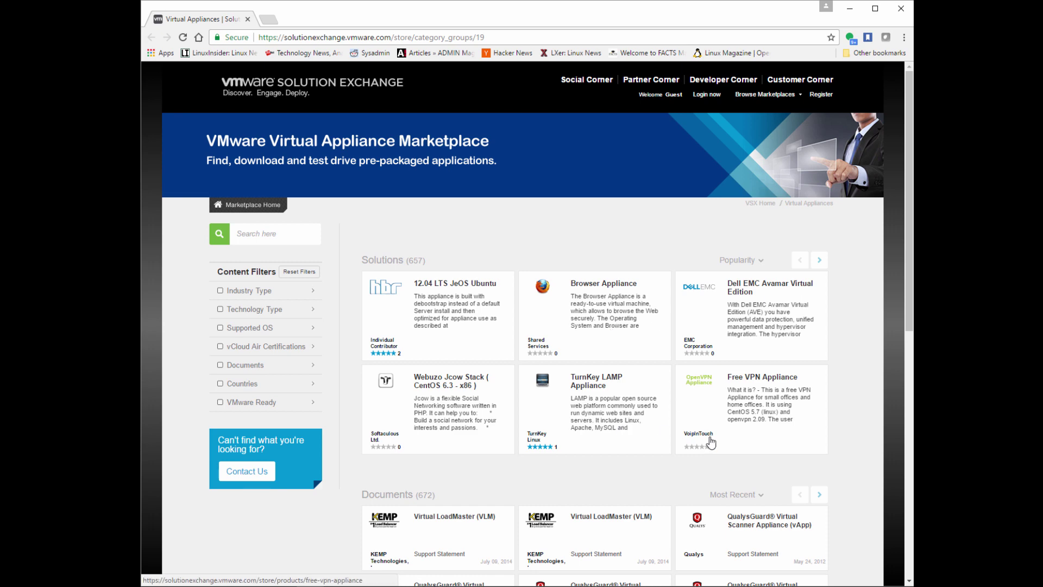
{"action": "left_click", "coordinate": [820, 261]}
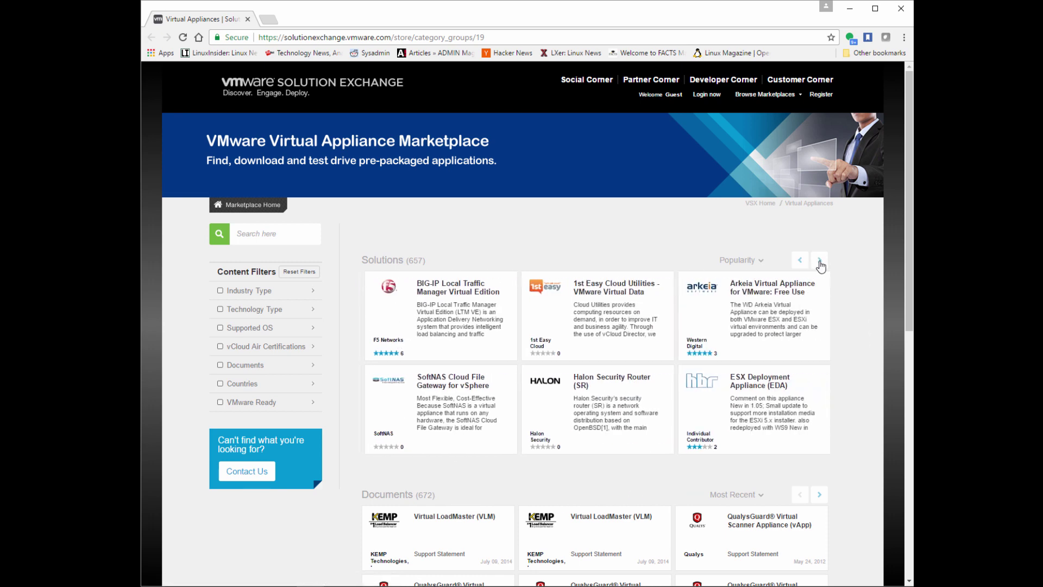